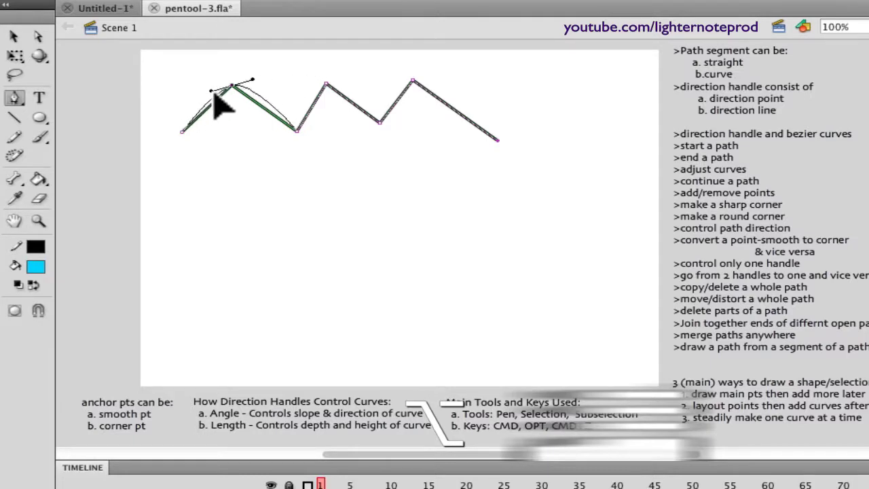
Step: Pull and rotate the first peak's direction handles until the first segment becomes a level, smooth arch
left_click_drag(159, 97, 192, 95)
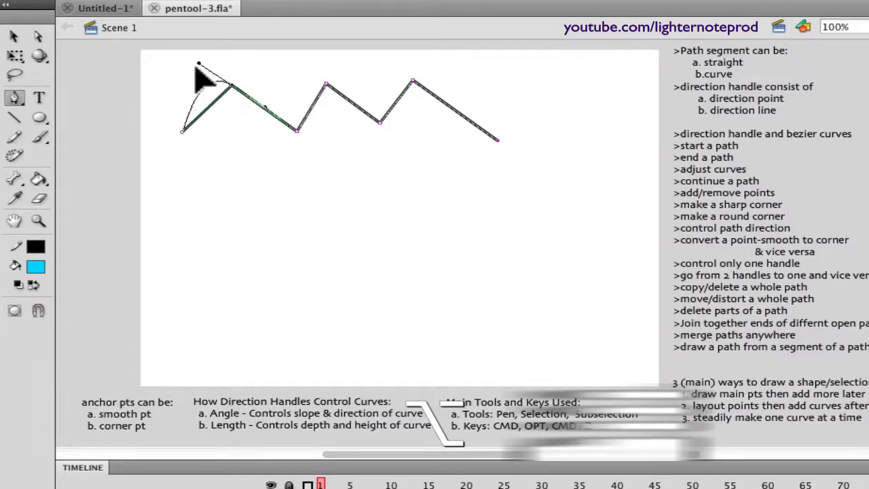
left_click_drag(146, 114, 144, 119)
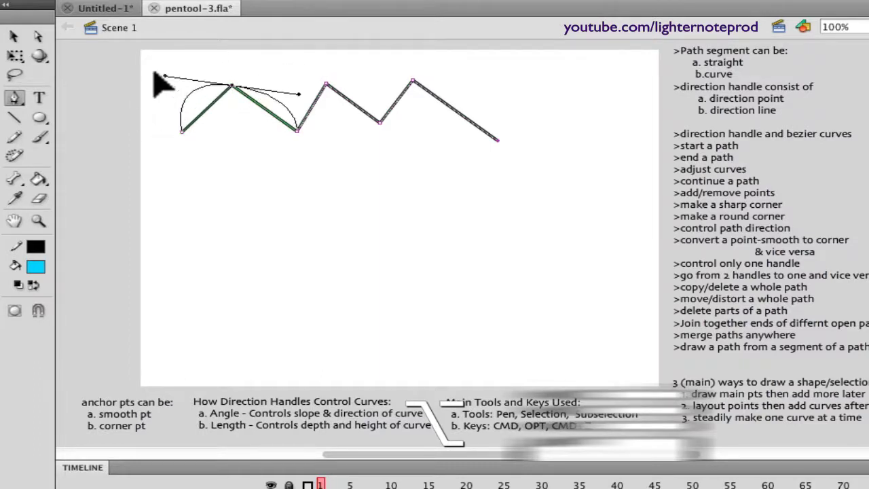
left_click_drag(156, 75, 177, 78)
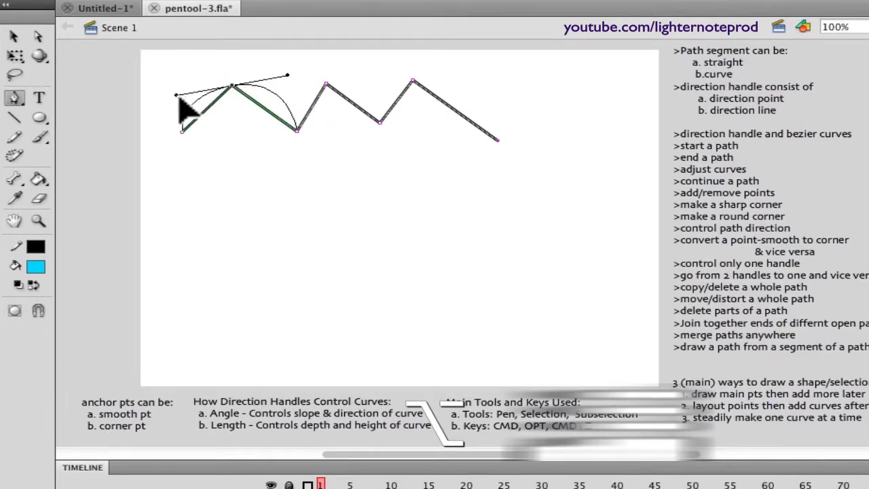
left_click_drag(172, 82, 155, 87)
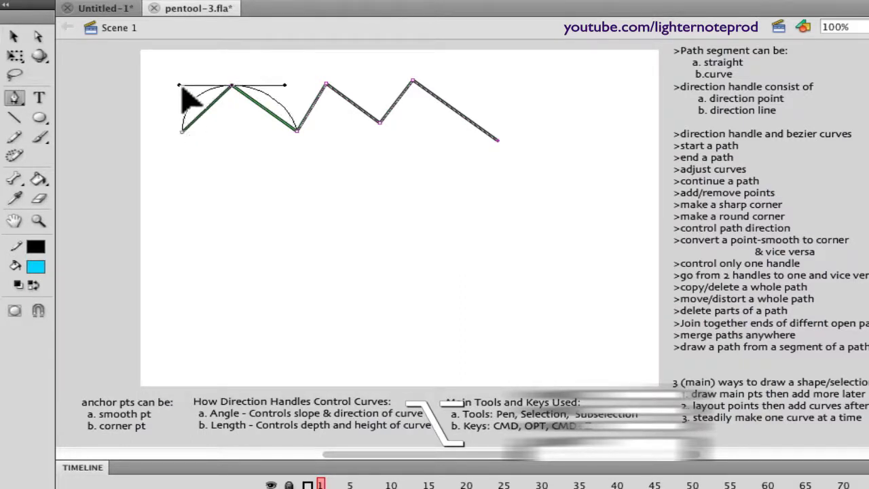
mouse_move(181, 88)
left_mouse_down()
mouse_move(183, 74)
mouse_move(181, 102)
mouse_move(249, 100)
mouse_move(186, 74)
mouse_move(192, 87)
left_mouse_up()
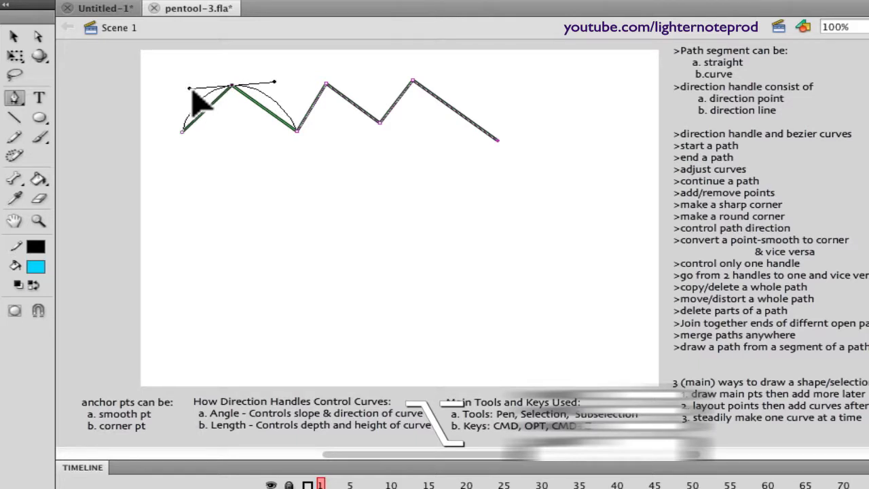
left_click_drag(192, 91, 192, 91)
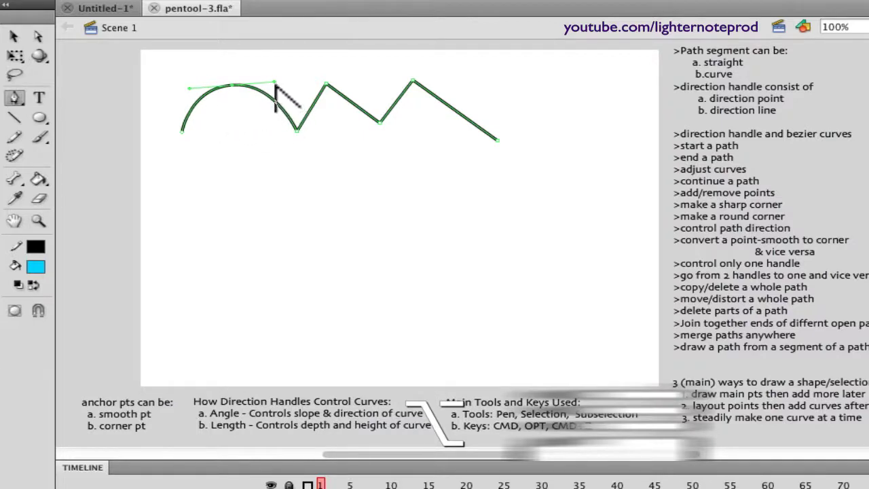
left_click_drag(275, 82, 299, 57)
Step: Undo the arch, re-pull handles from the peak, then convert it back to a sharp corner
key("super+z")
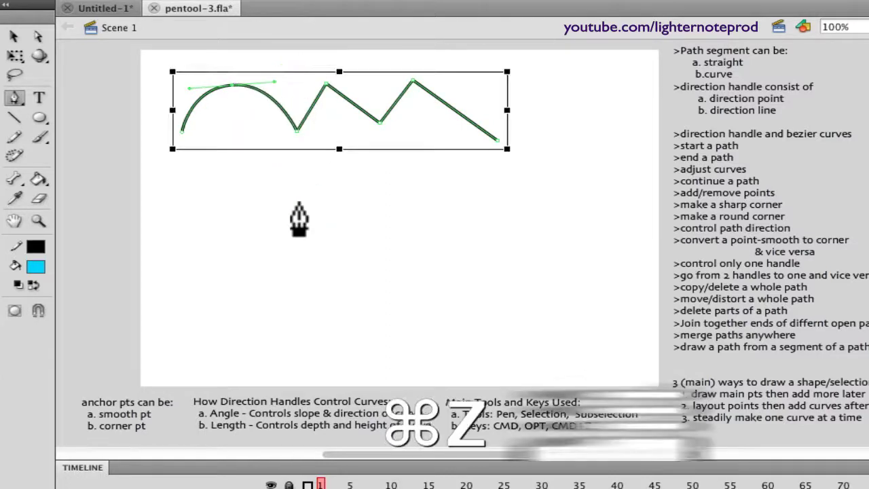
key("super+z")
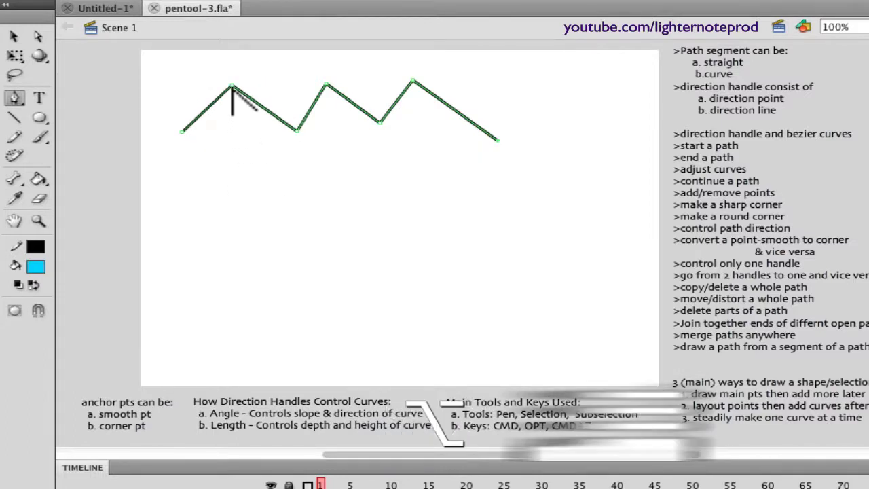
left_click_drag(232, 87, 189, 87)
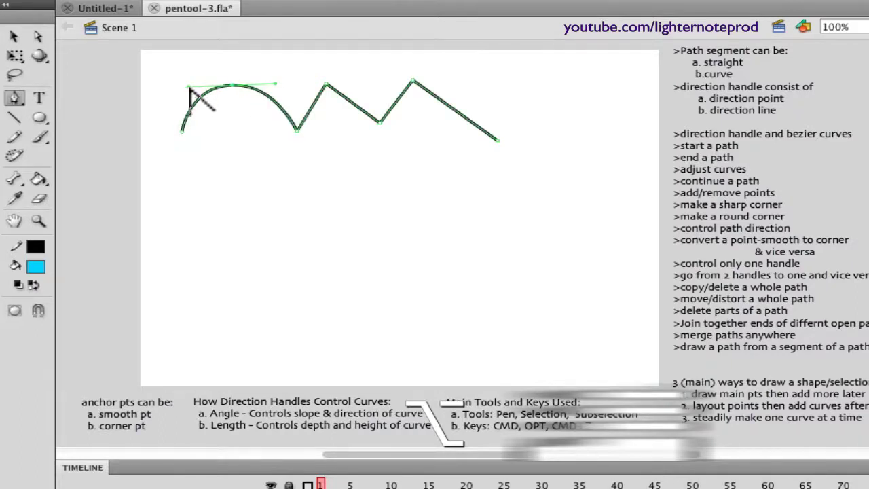
left_click_drag(189, 87, 183, 110)
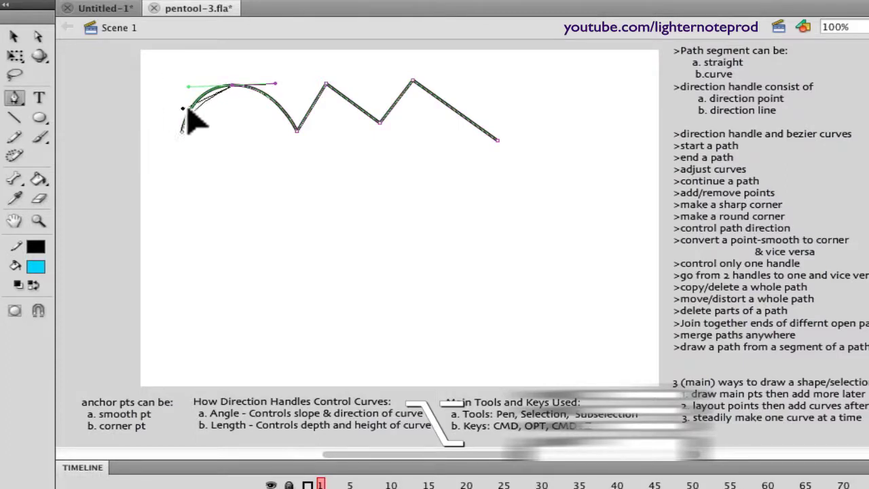
left_click_drag(209, 64, 138, 68)
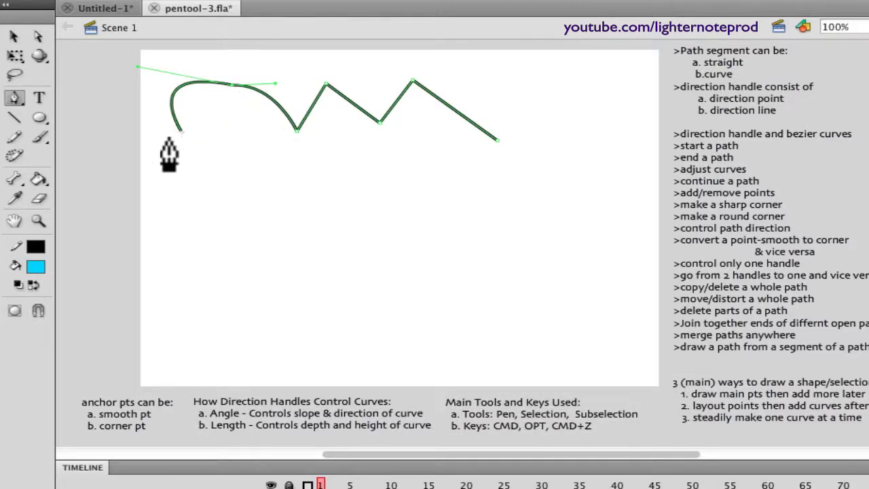
left_click(233, 87)
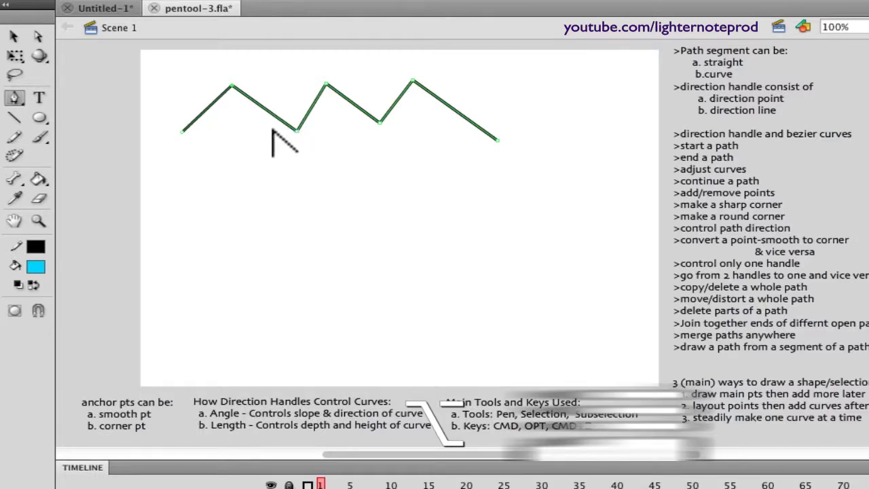
left_click_drag(298, 131, 243, 135)
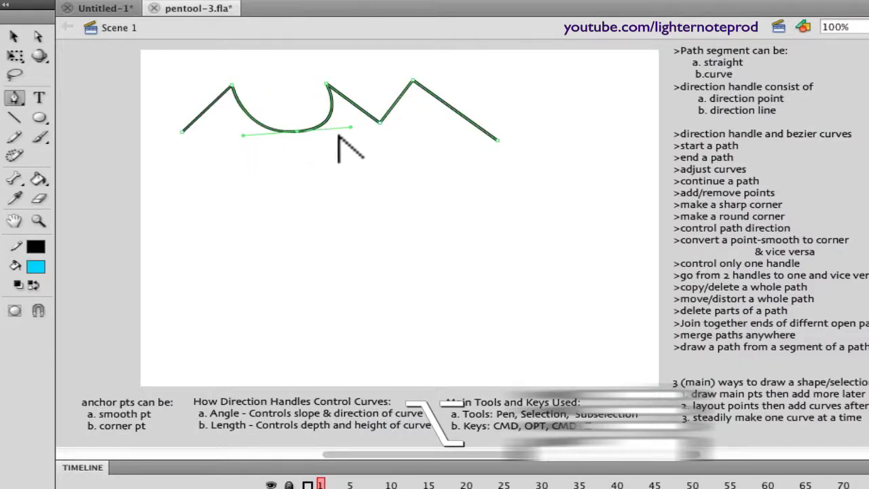
mouse_move(351, 128)
left_mouse_down()
mouse_move(359, 173)
mouse_move(361, 134)
left_mouse_up()
left_click_drag(242, 138, 224, 144)
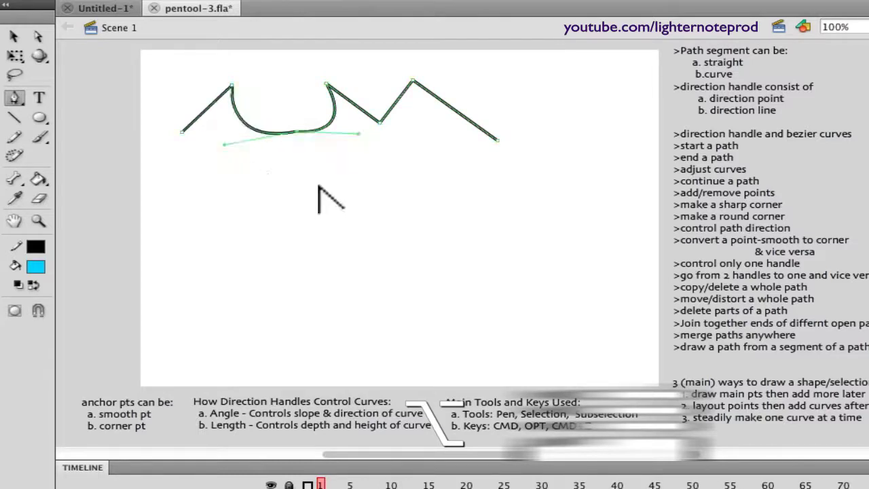
left_click_drag(298, 133, 248, 140)
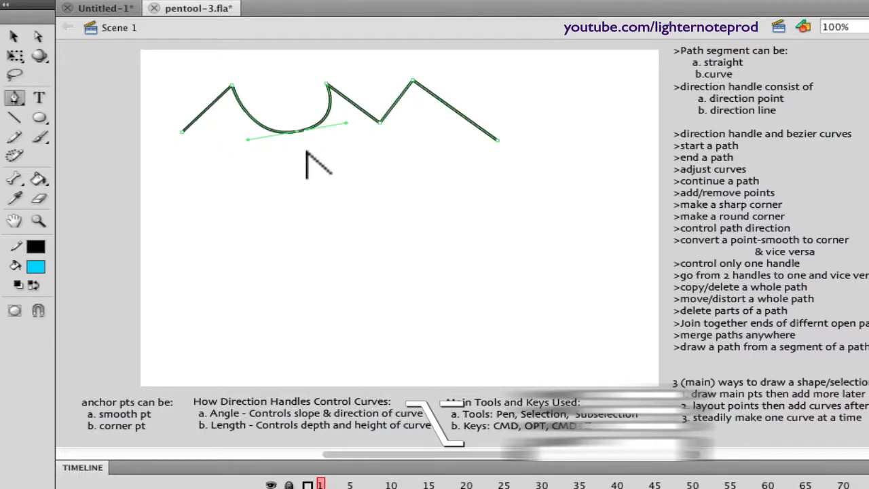
key("super+z")
key("super+z")
key("super+z")
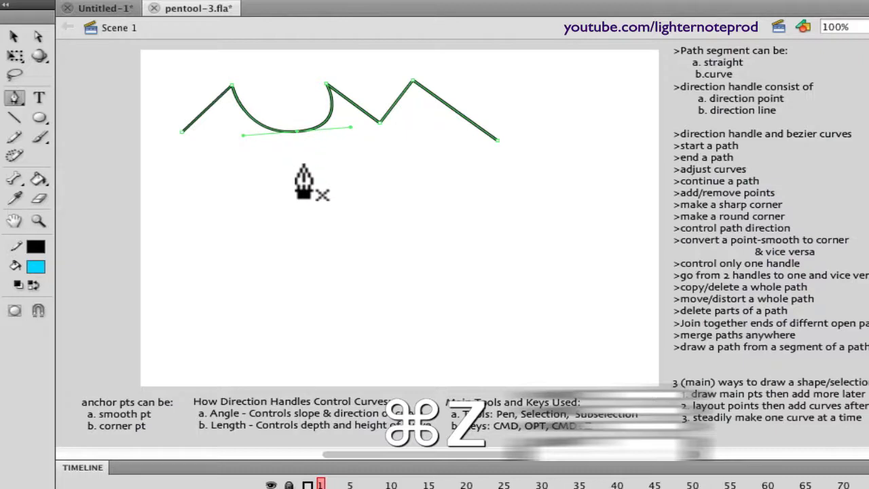
key("super+z")
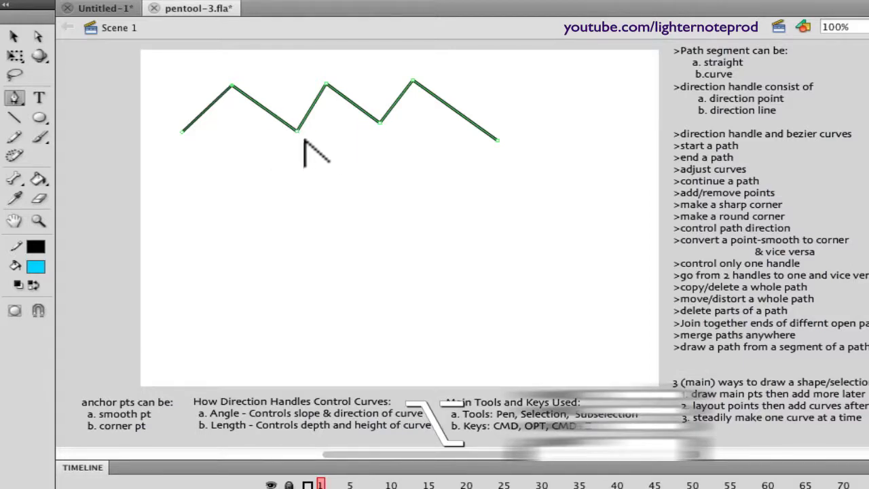
left_click_drag(298, 130, 233, 145)
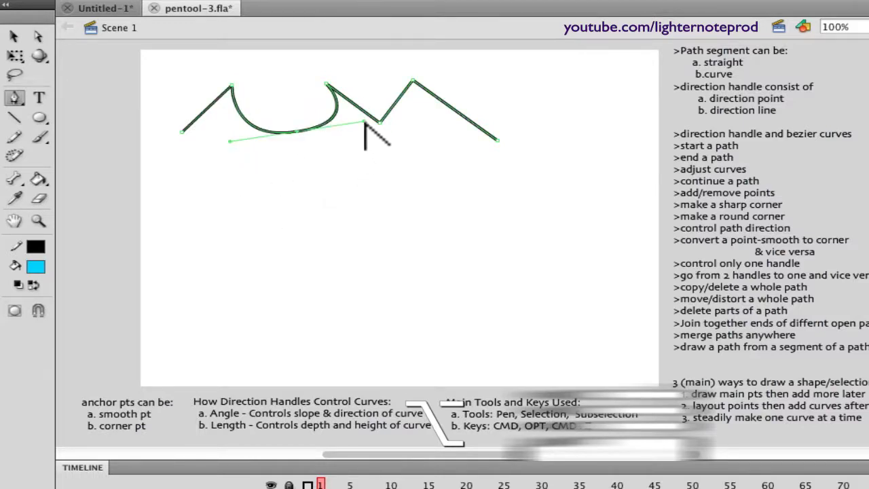
left_click_drag(366, 124, 369, 147)
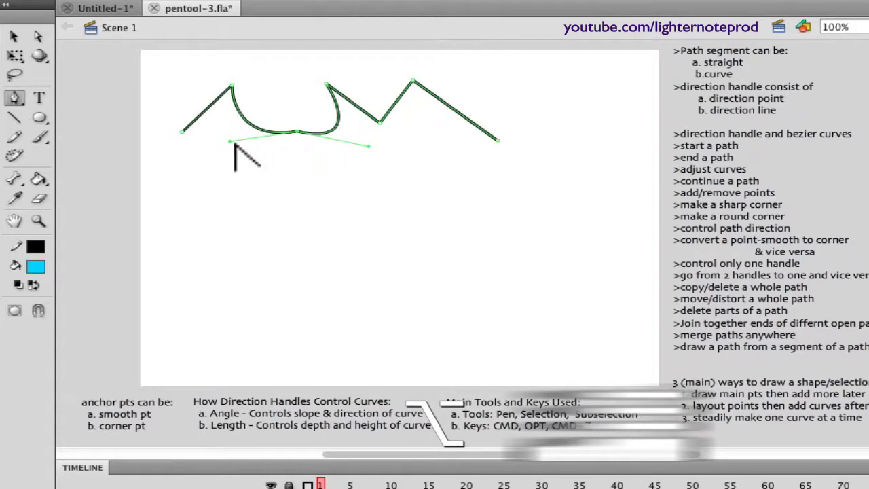
left_click_drag(230, 143, 216, 155)
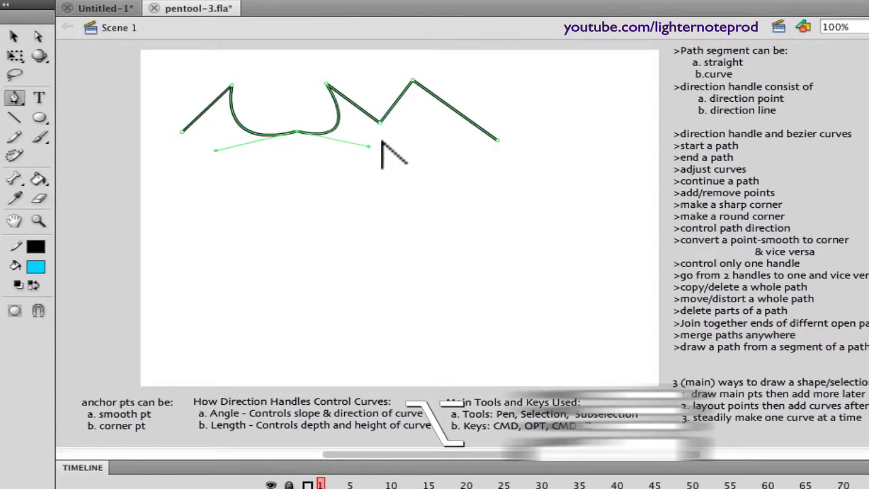
left_click(298, 132)
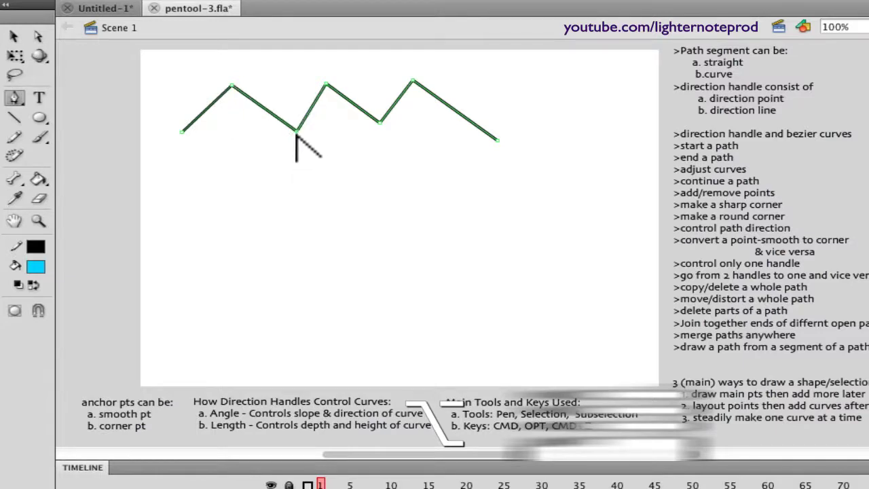
left_click_drag(296, 133, 249, 148)
left_click_drag(299, 133, 258, 178)
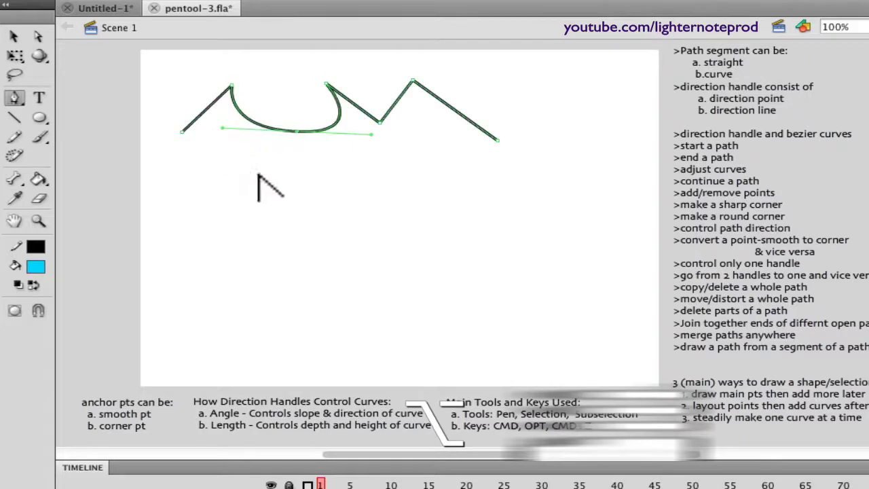
key("super+z")
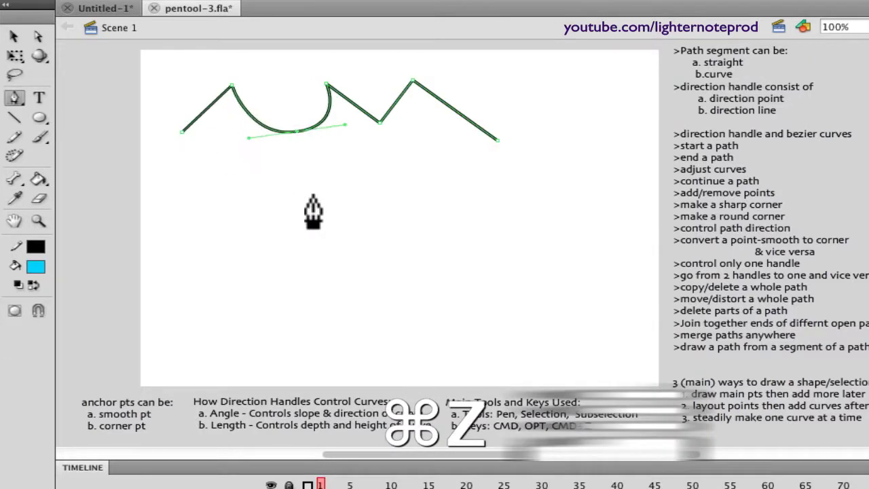
key("super+z")
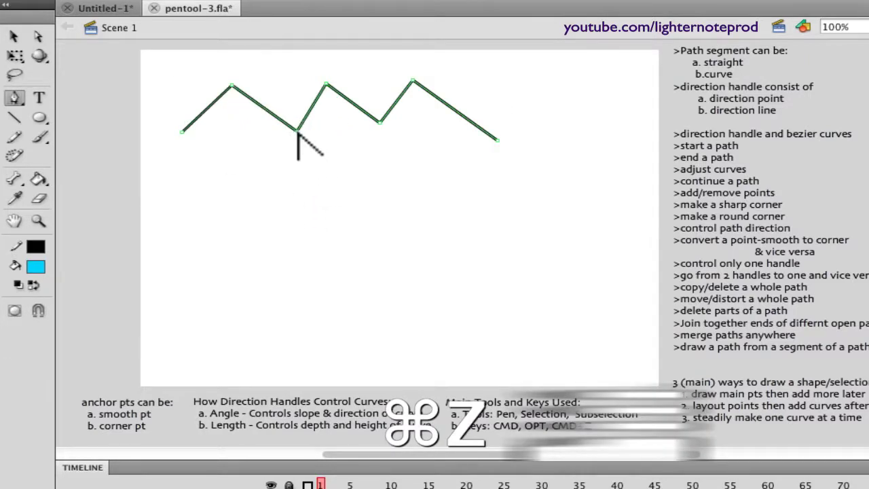
Step: Drag handles out of the middle valley anchor to form a wide, deep bowl curve
left_click_drag(297, 129, 229, 143)
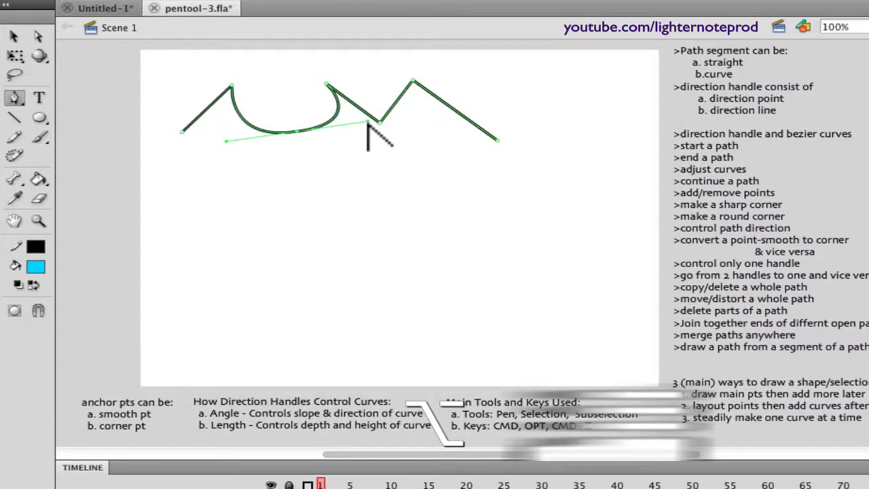
left_click_drag(366, 123, 361, 149)
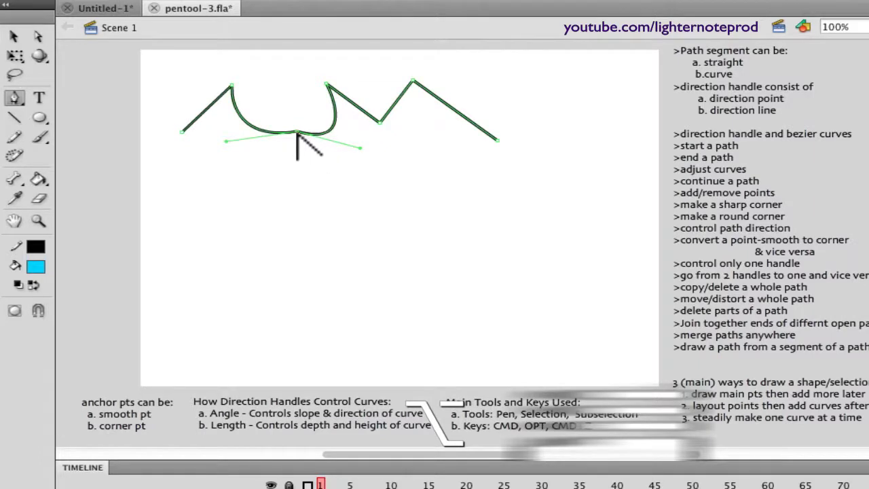
left_click_drag(297, 132, 236, 166)
left_click_drag(296, 133, 242, 145)
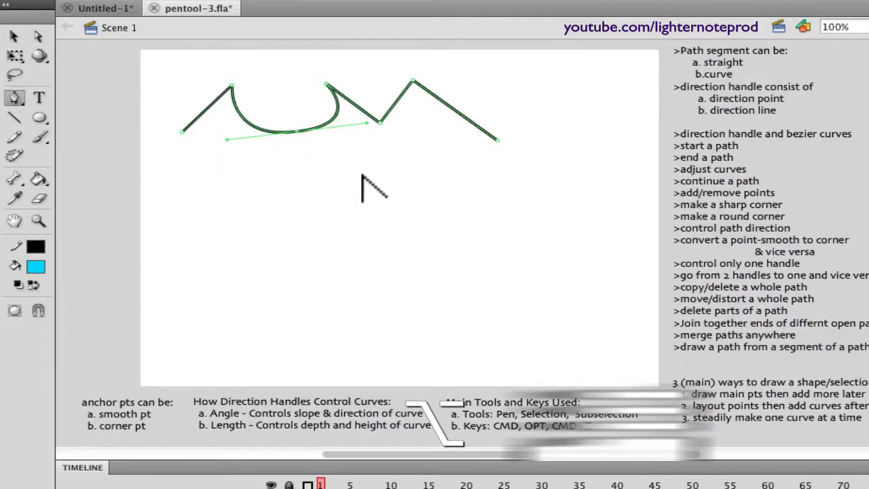
key("v")
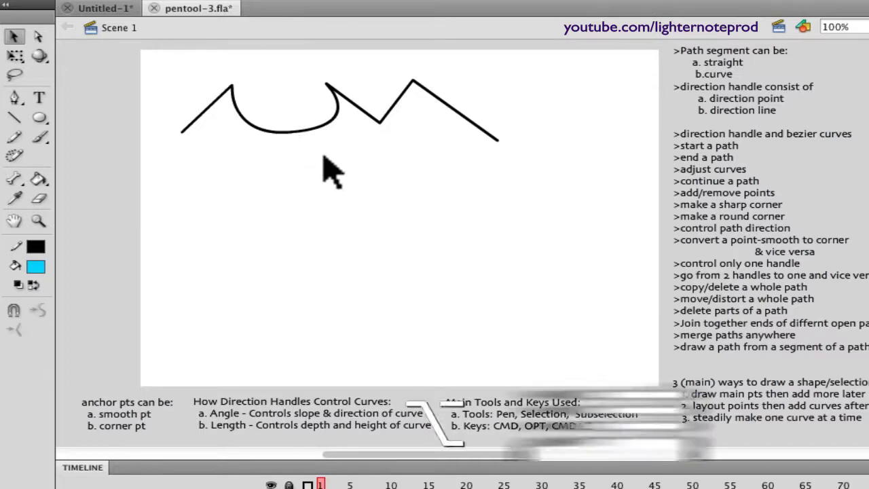
Step: Drag the bowl's direction handles to make its dip shallower
left_click(302, 145)
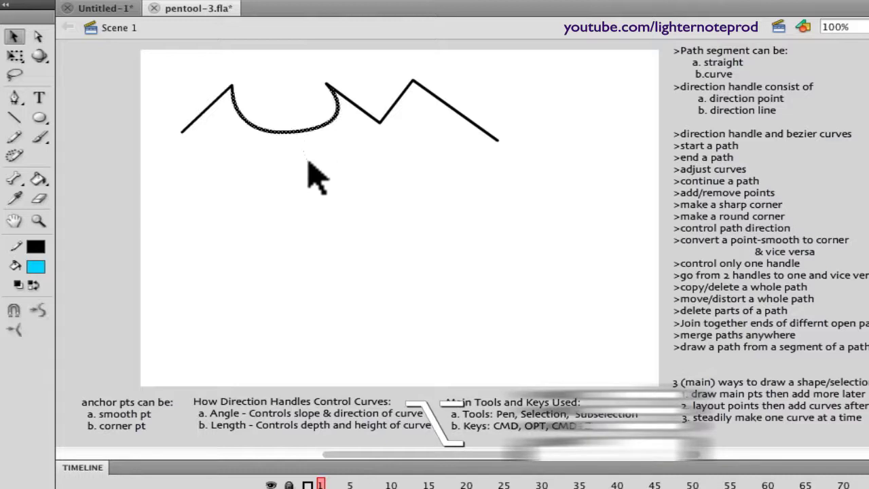
key("p")
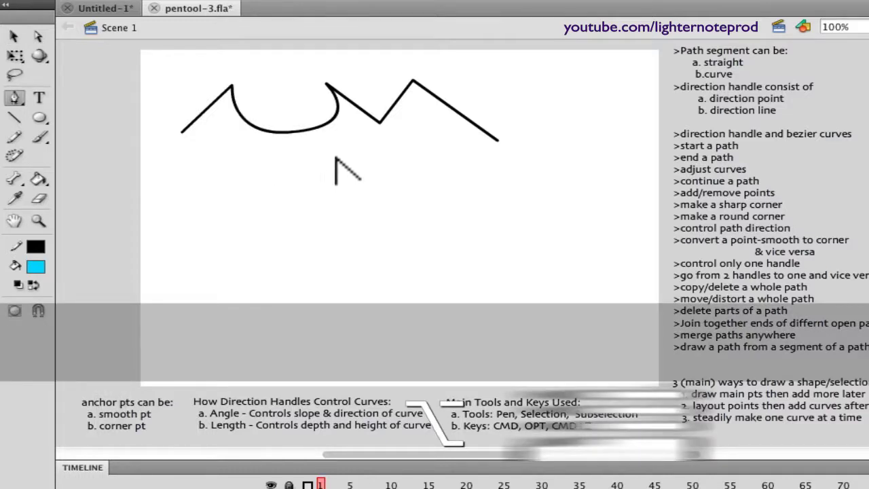
left_click(300, 138)
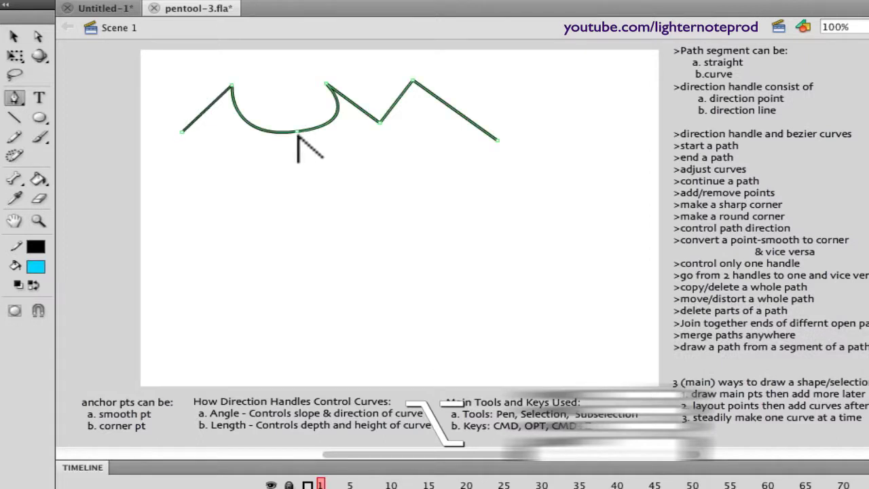
left_click_drag(298, 133, 224, 143)
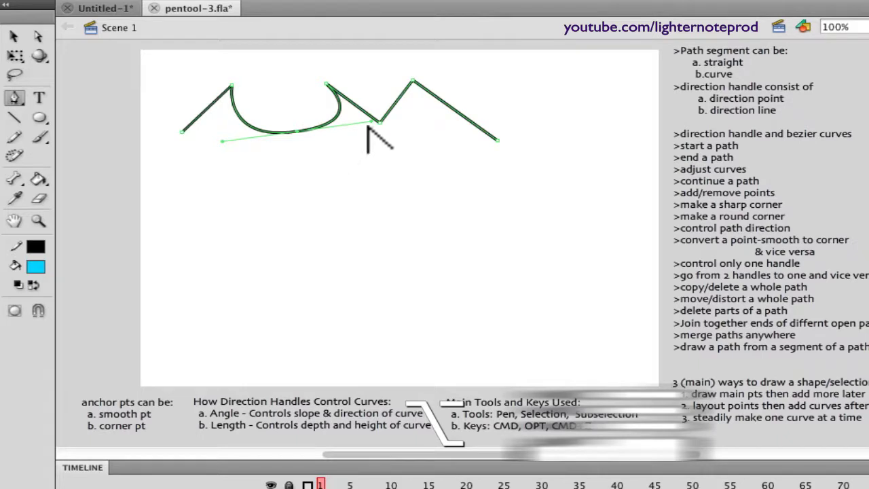
left_click_drag(372, 124, 354, 125)
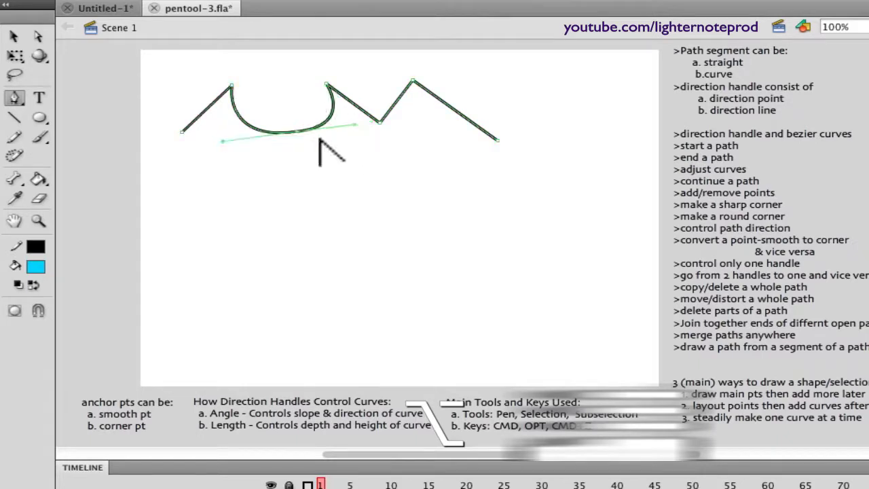
left_click_drag(297, 140, 240, 142)
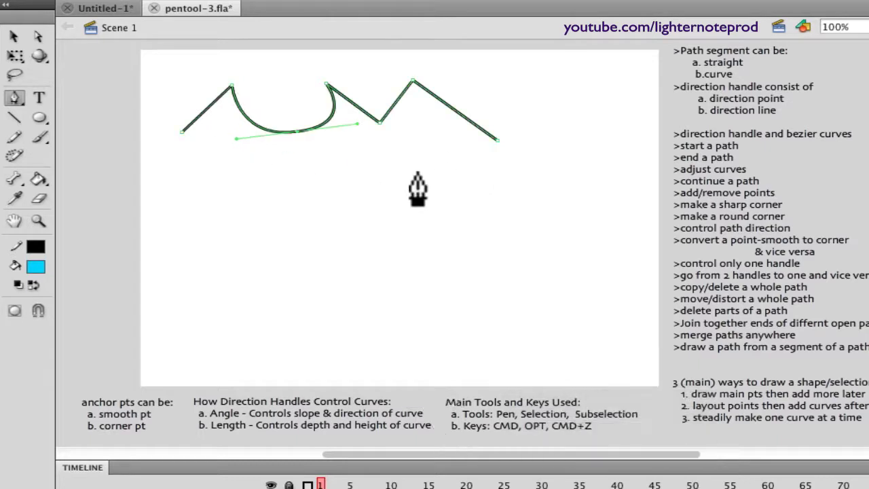
Step: Marquee-select the entire zigzag path with the Selection tool
key("v")
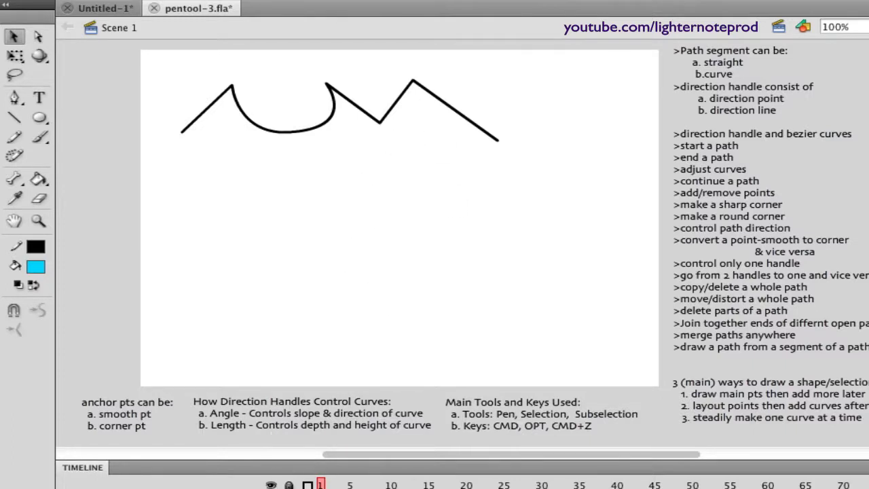
key("v")
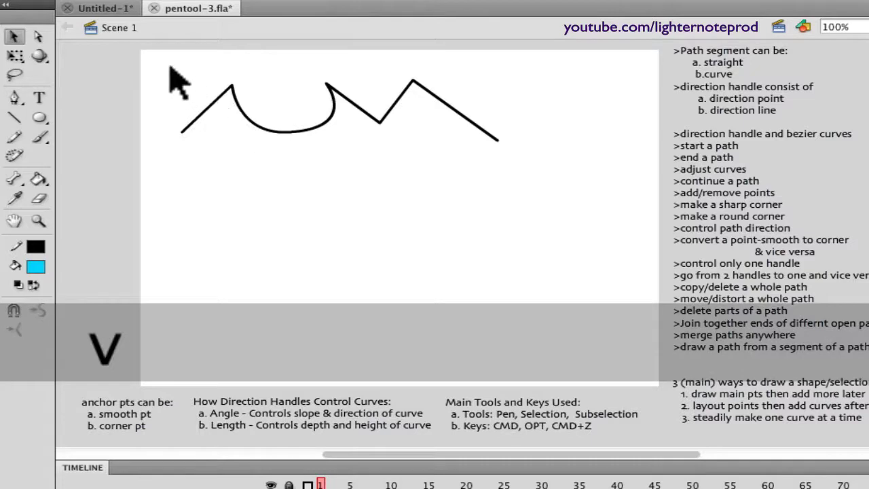
left_click_drag(165, 64, 573, 178)
Step: Delete the black zigzag path and undo once to bring back the cyan outline
key("Delete")
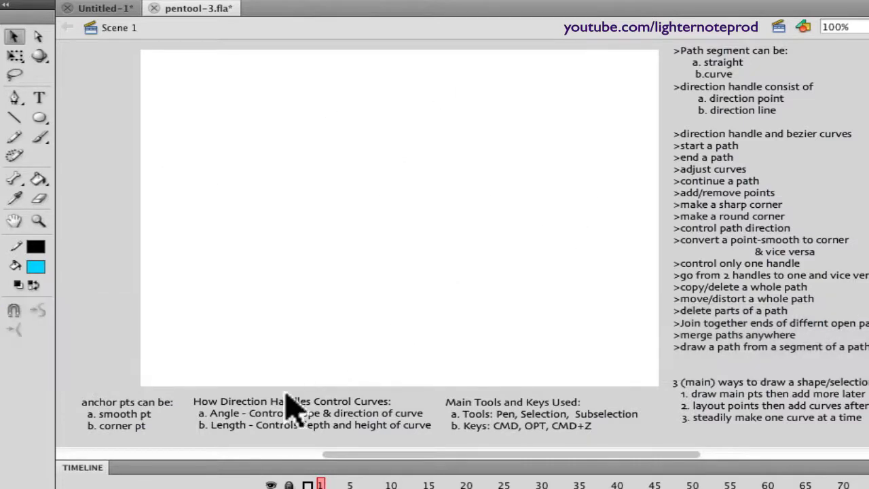
key("super+z")
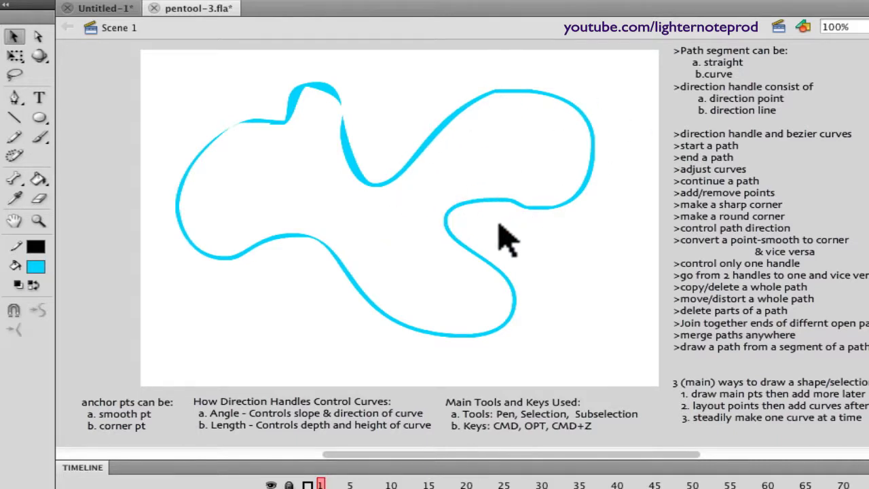
key("p")
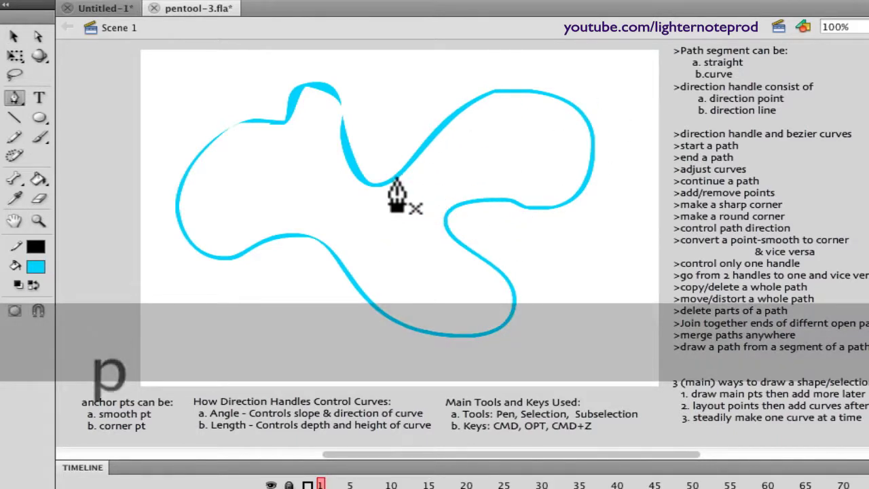
Step: Place a first set of anchors around the right lobe, then undo that attempt
left_click_drag(494, 91, 510, 106)
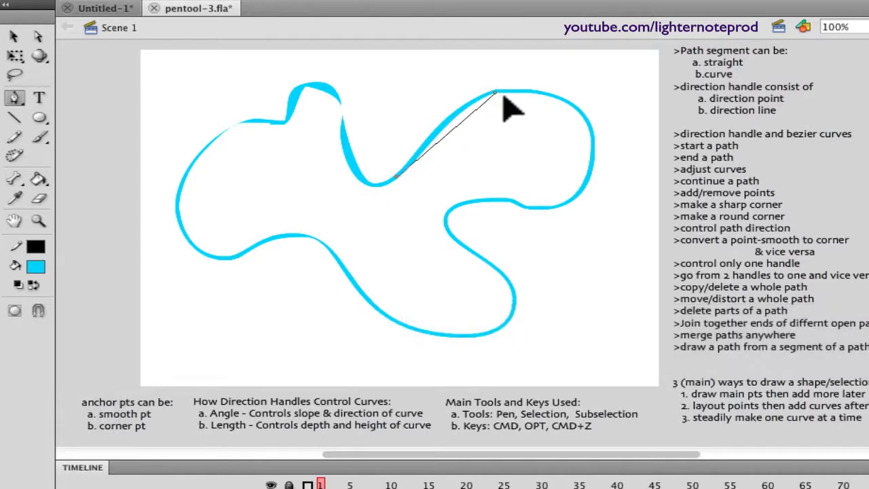
left_click(594, 128)
left_click(559, 203)
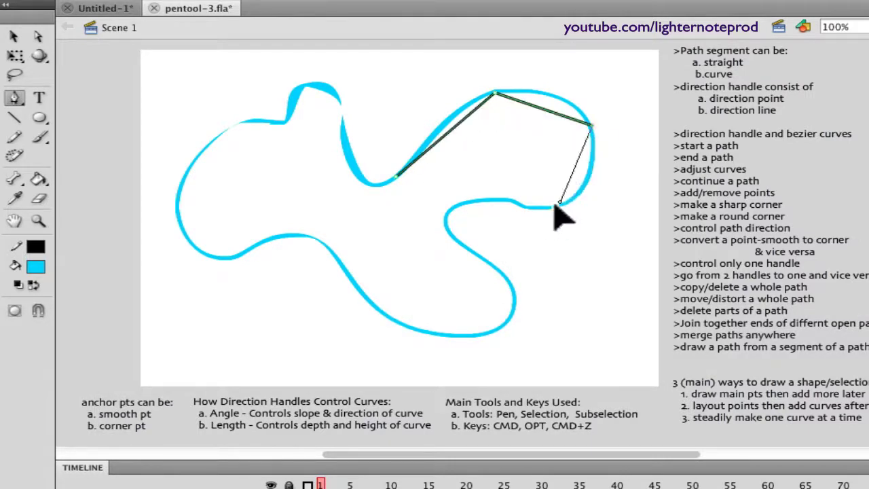
left_click(447, 209)
left_click(398, 177)
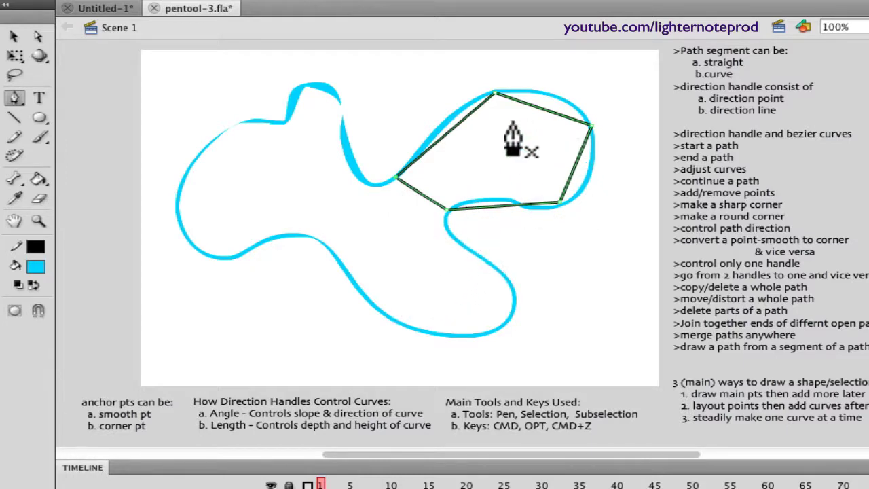
key("super+z")
key("super+z")
key("super+z")
key("super+z")
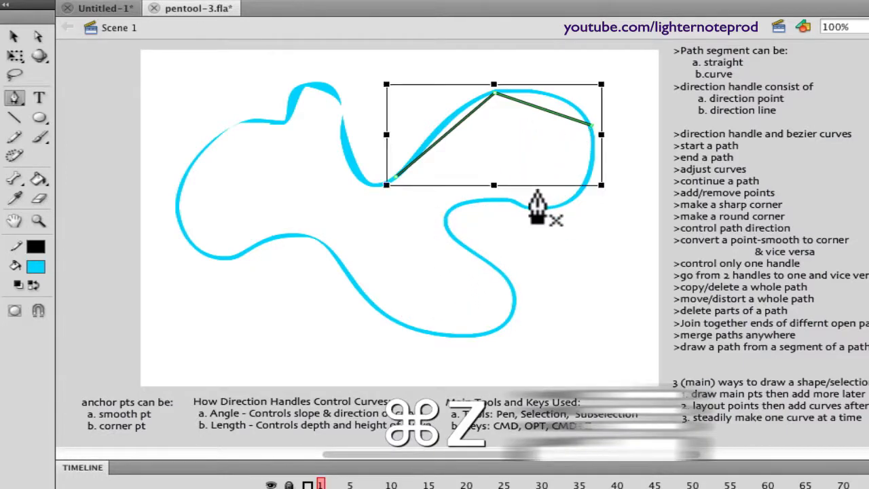
key("super+z")
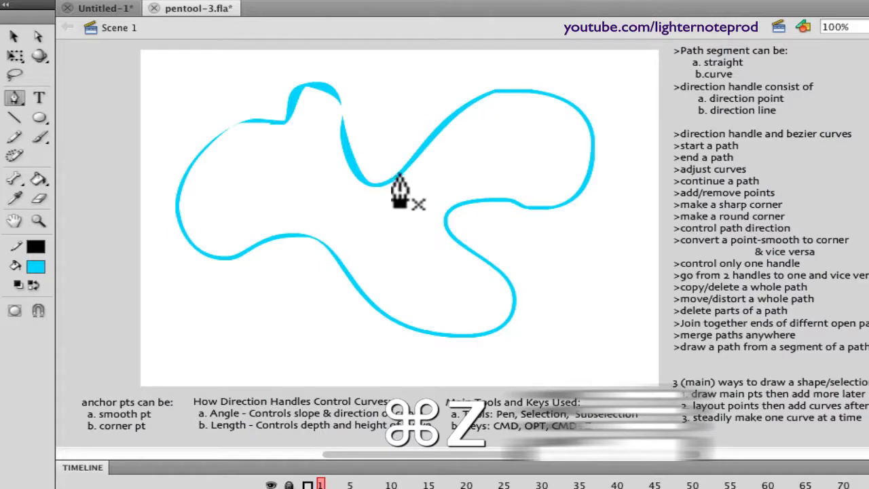
Step: Redraw the five-point path around the right lobe, closing it at the starting point
left_click(489, 79)
left_click(578, 121)
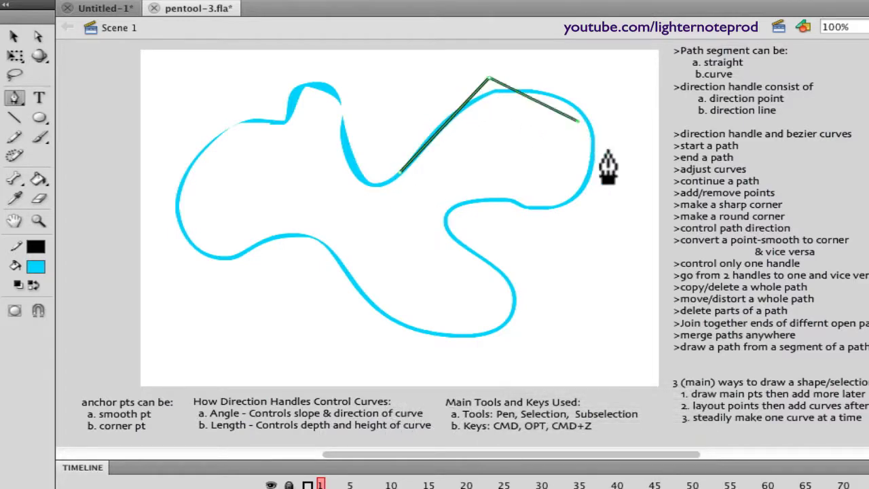
left_click(592, 192)
left_click(497, 212)
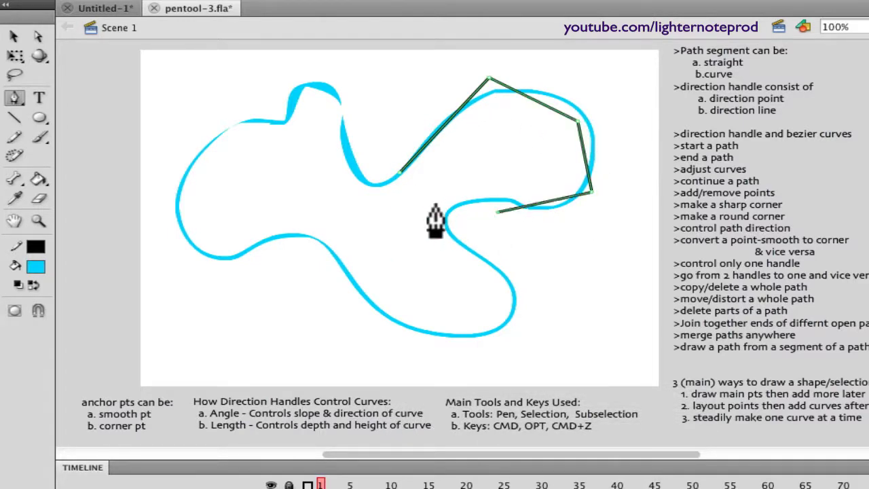
left_click(400, 174)
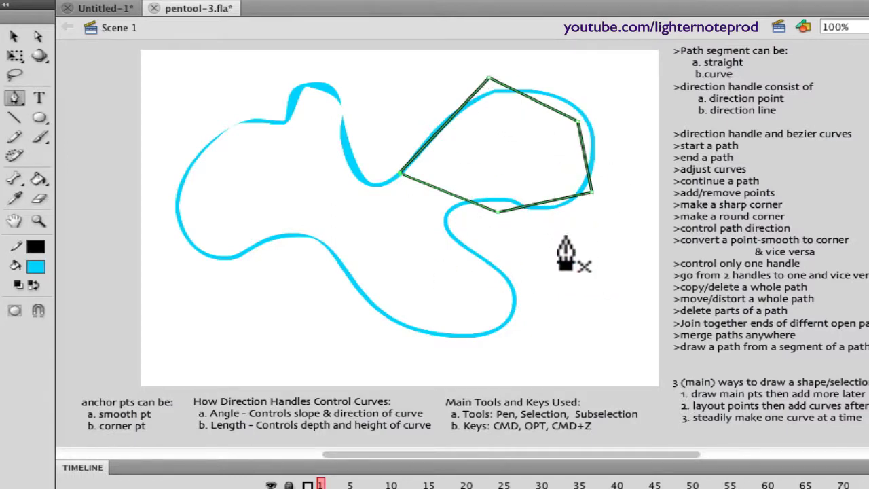
Step: Rotate the closed path, scale it from a corner, and skew its bottom edge
key("super")
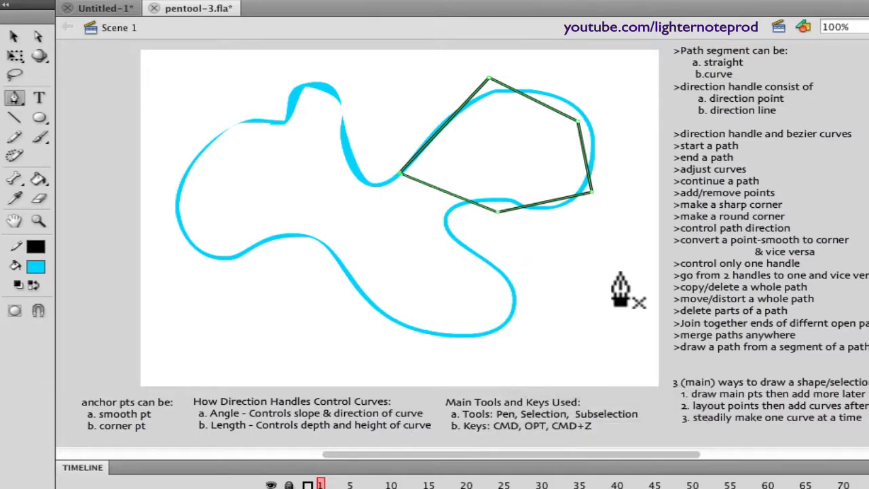
key("super")
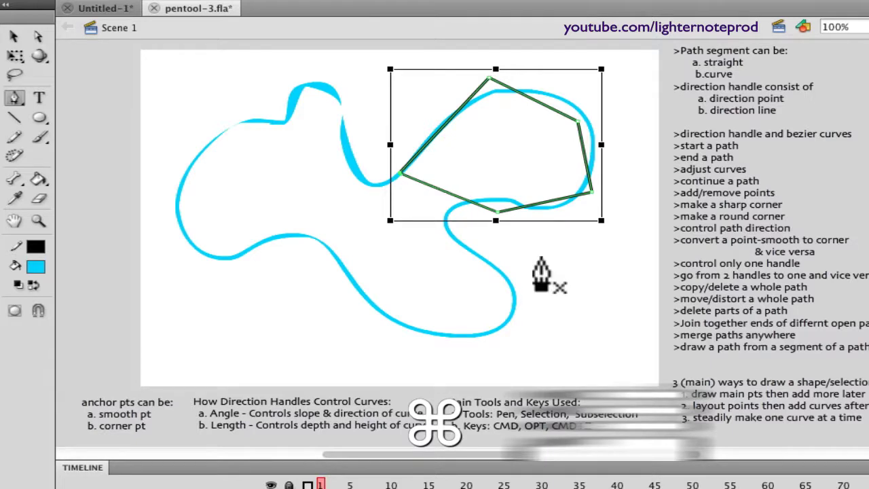
key("alt")
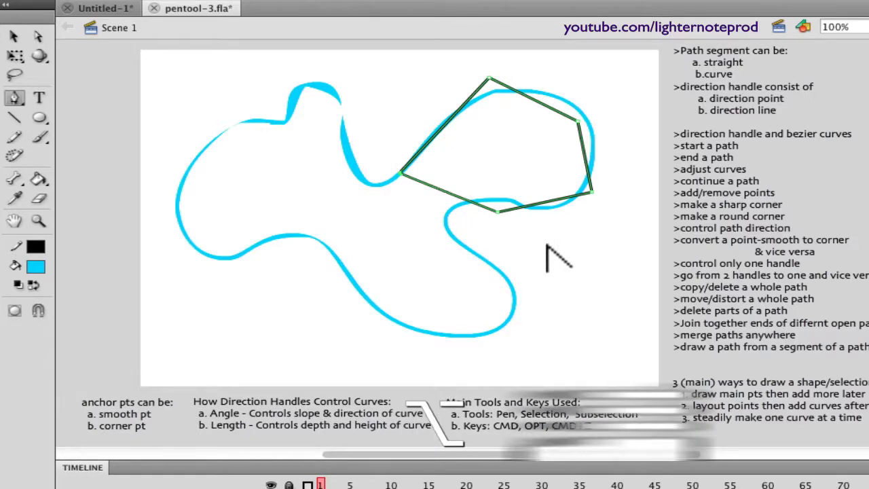
key("super")
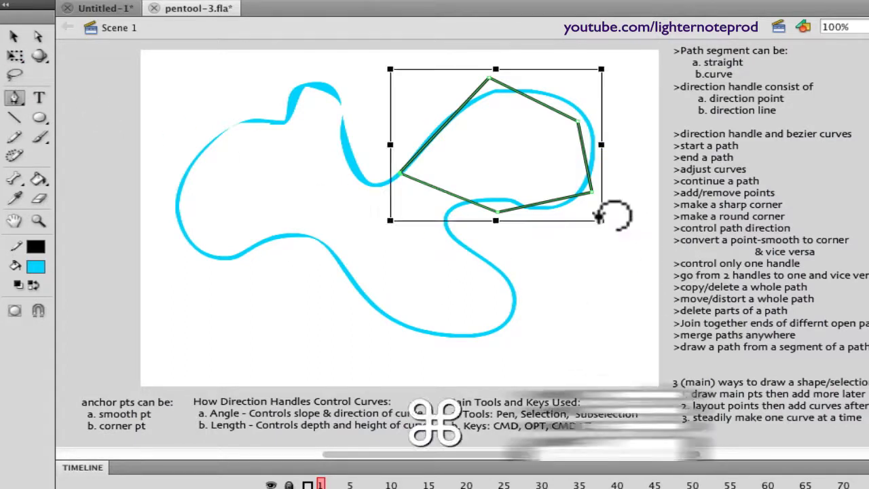
left_click_drag(616, 229, 436, 311)
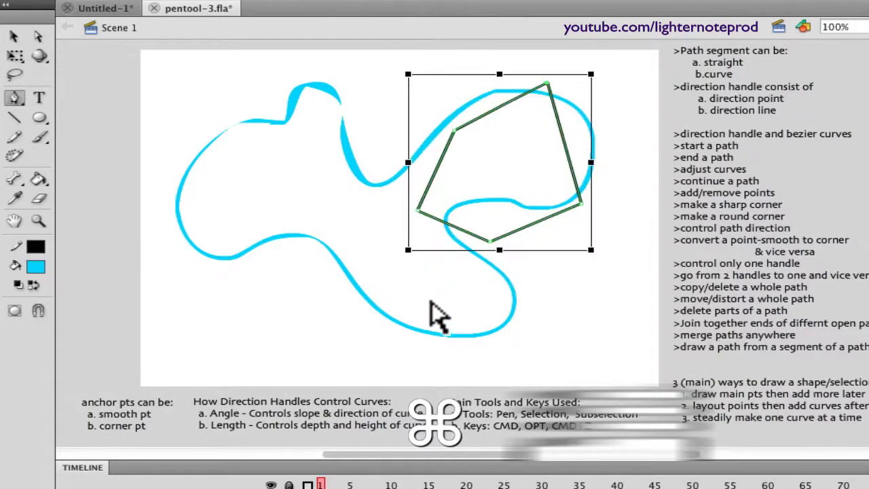
left_click_drag(408, 250, 357, 258)
left_click_drag(447, 265, 483, 224)
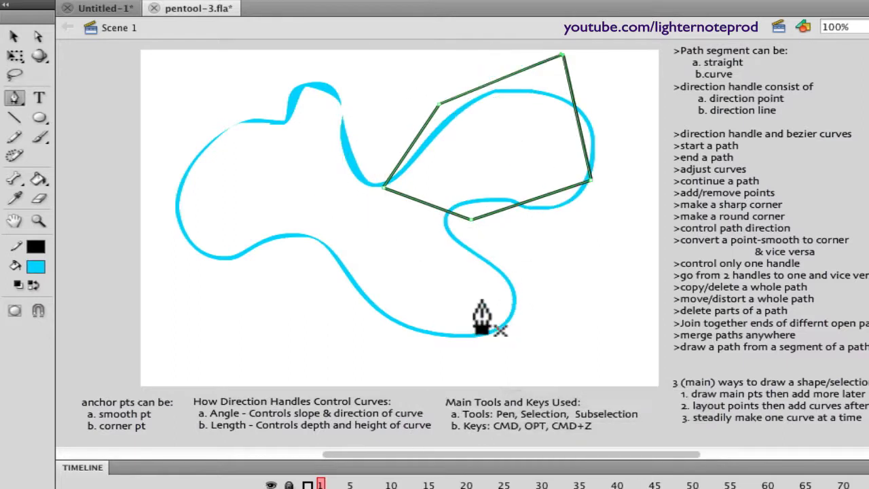
Step: Undo the rotate, scale and skew edits to restore the original path
key("super+z")
key("super+z")
key("super+z")
key("super+z")
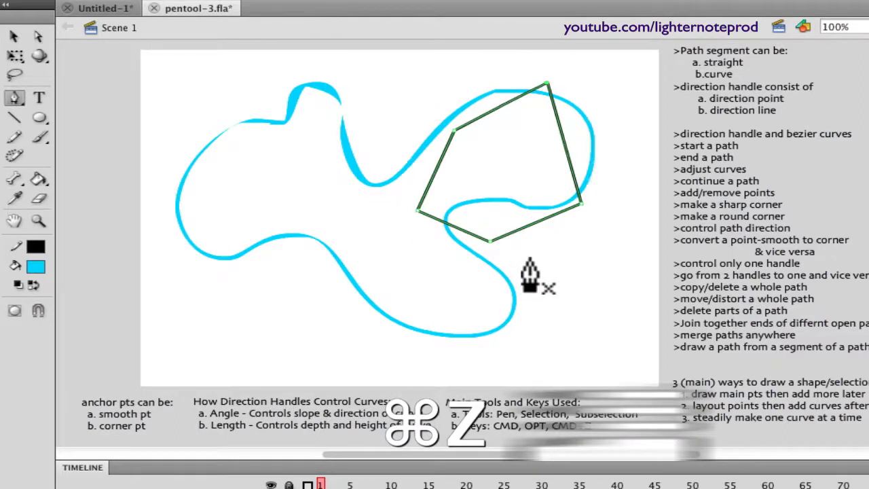
key("super+z")
key("super+z")
key("super+z")
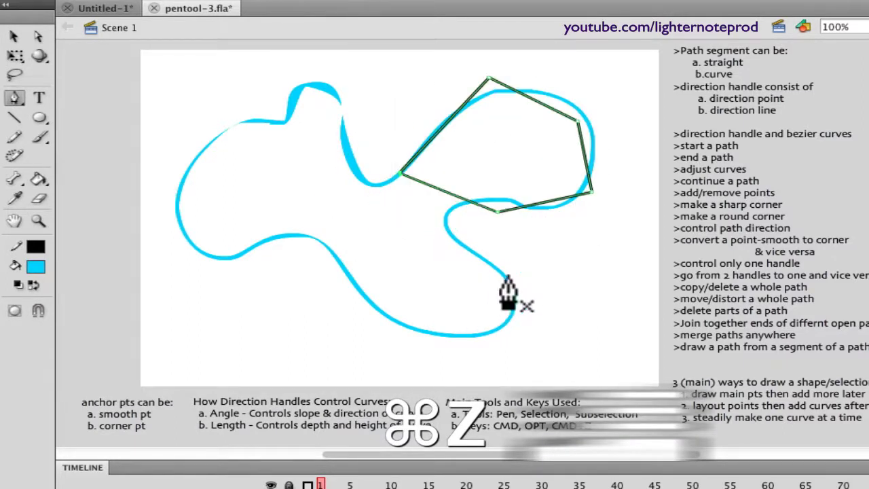
key("super+z")
key("super+z")
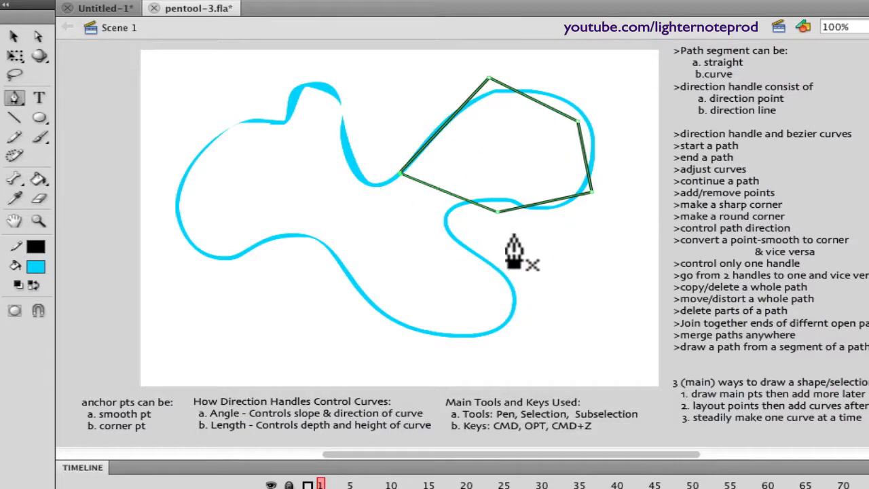
Step: Move the five anchors onto the lobe's outline so the path forms a fitting pentagon
key("super")
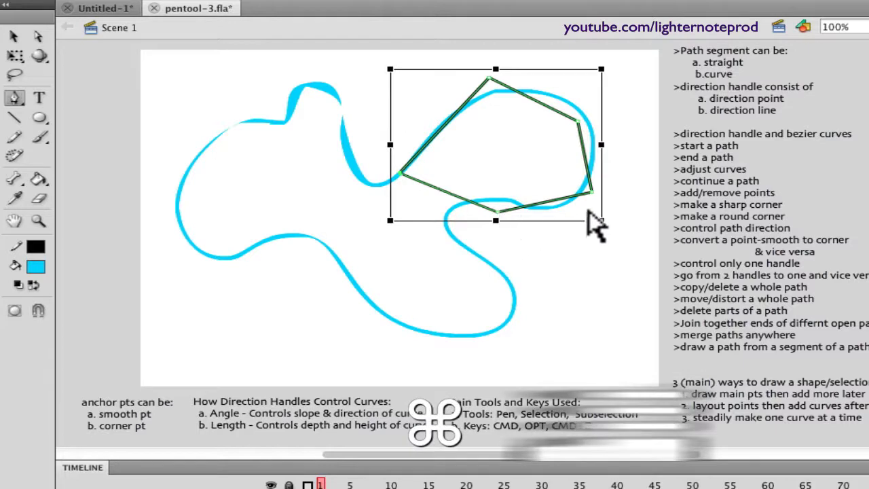
mouse_move(595, 196)
left_mouse_down()
mouse_move(547, 187)
mouse_move(580, 195)
mouse_move(588, 180)
left_mouse_up()
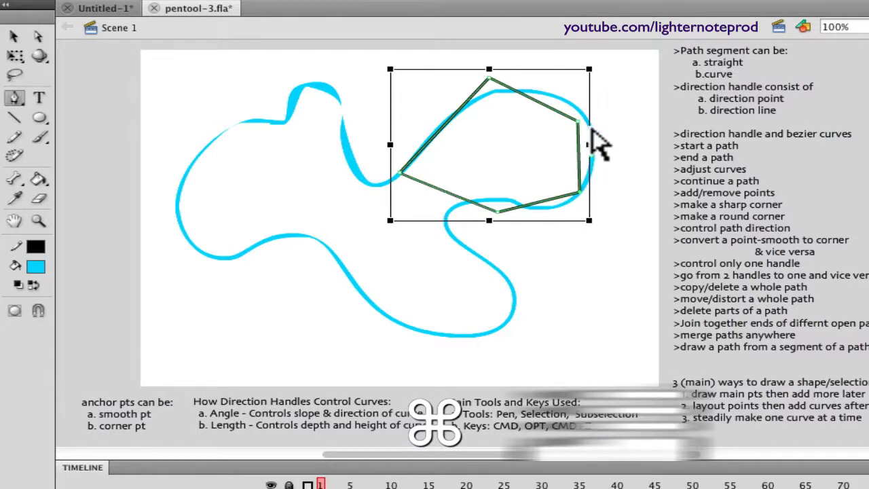
mouse_move(585, 136)
left_mouse_down()
mouse_move(596, 148)
mouse_move(592, 141)
left_mouse_up()
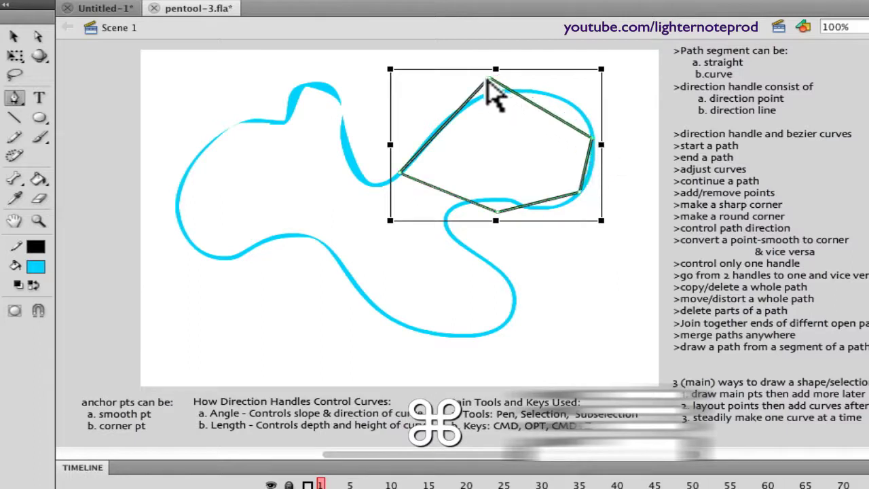
left_click_drag(490, 80, 530, 91)
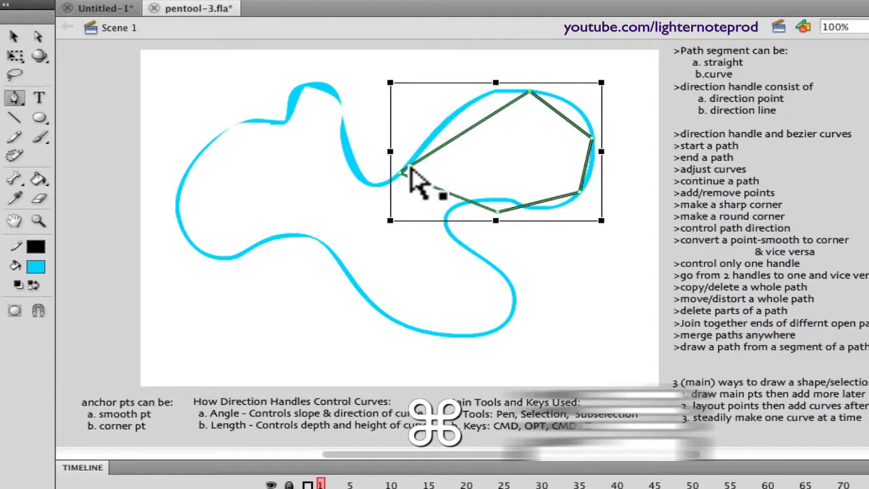
left_click_drag(403, 175, 424, 147)
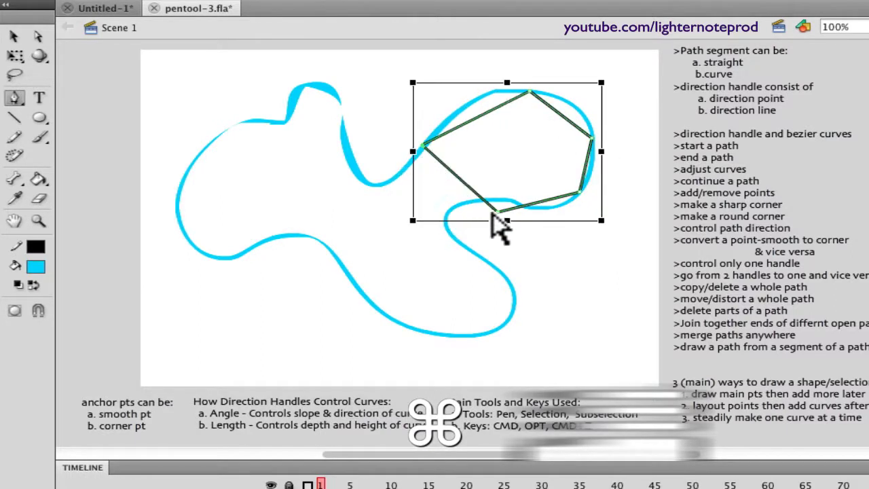
left_click_drag(499, 216, 450, 211)
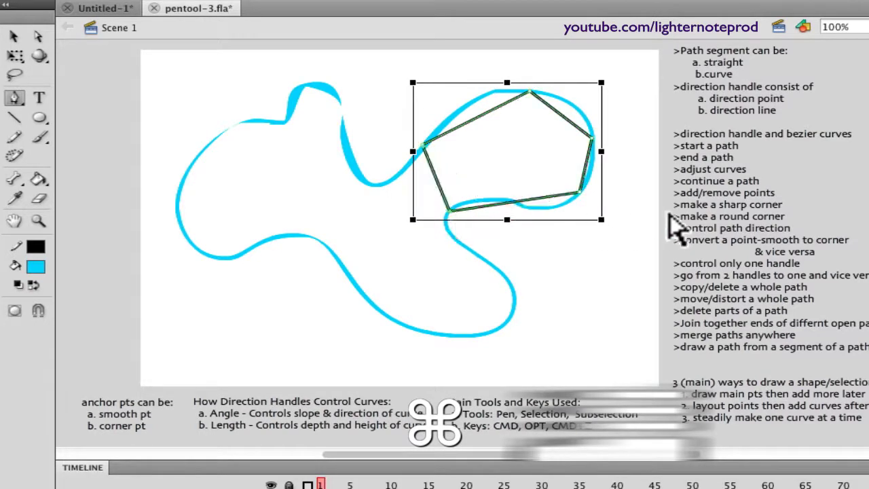
left_click_drag(534, 96, 511, 95)
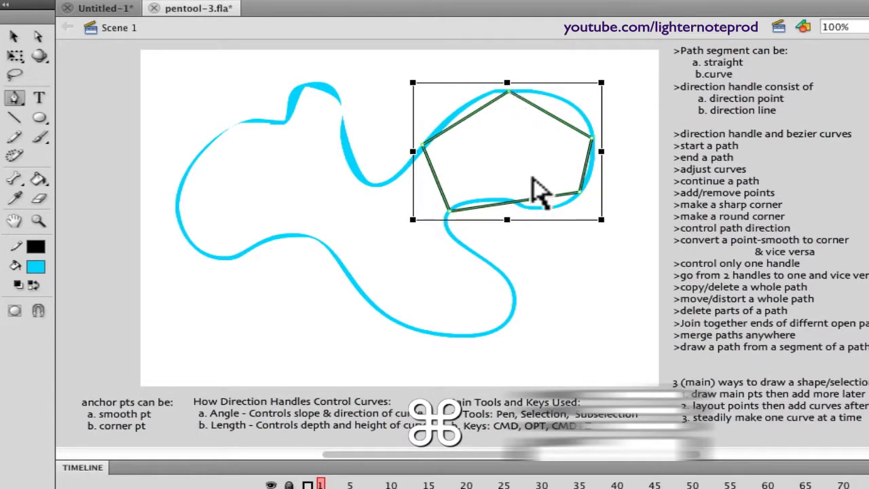
Step: Pull handles from the lower-right, right, top and left anchors to curve the path around the lobe
left_click(517, 239, "super")
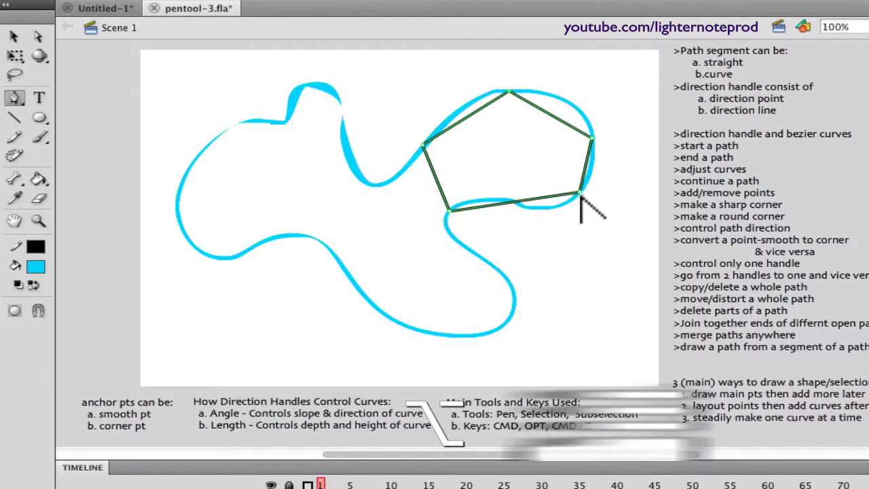
left_click_drag(580, 195, 601, 174)
left_click_drag(590, 134, 590, 89)
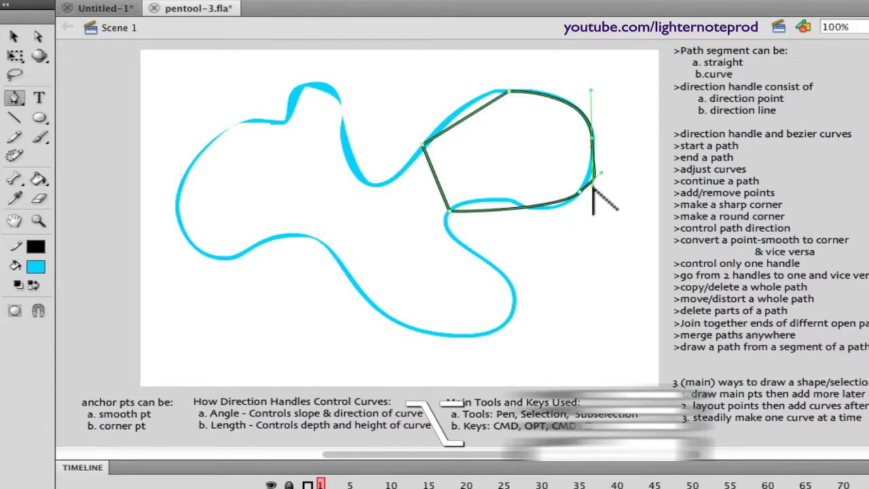
left_click_drag(509, 93, 466, 89)
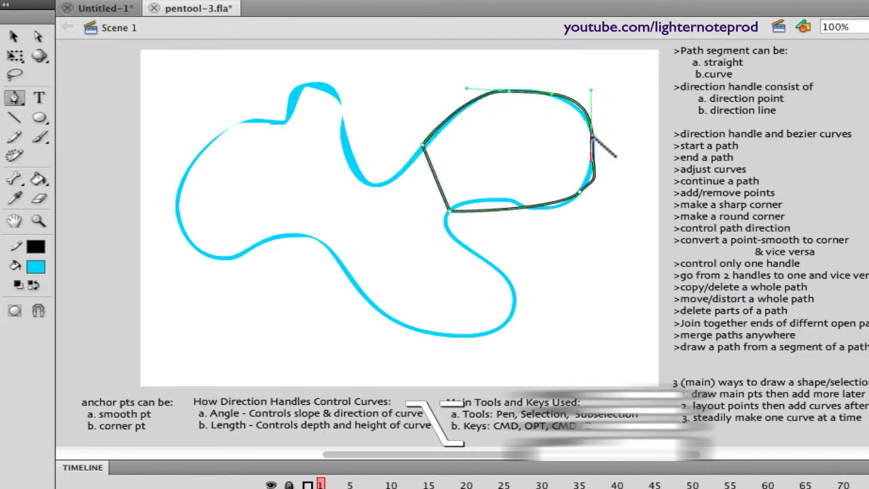
left_click(589, 91, "super")
left_click(588, 93, "super")
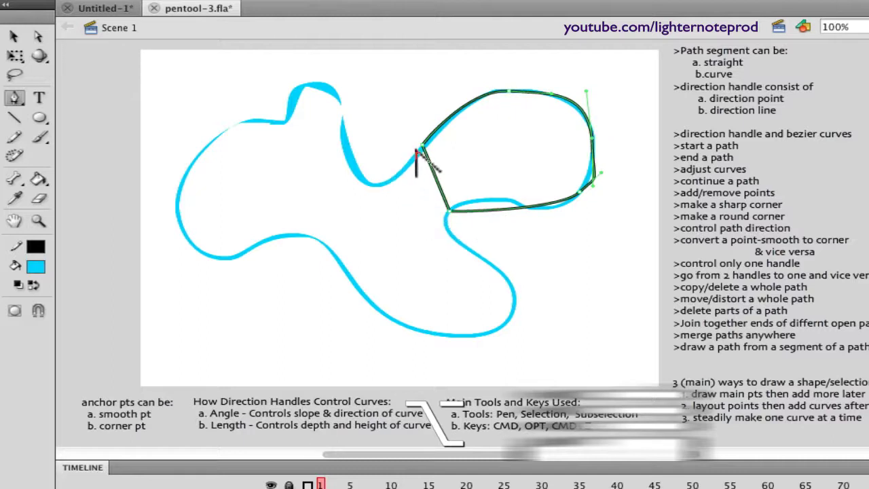
left_click_drag(422, 146, 453, 122)
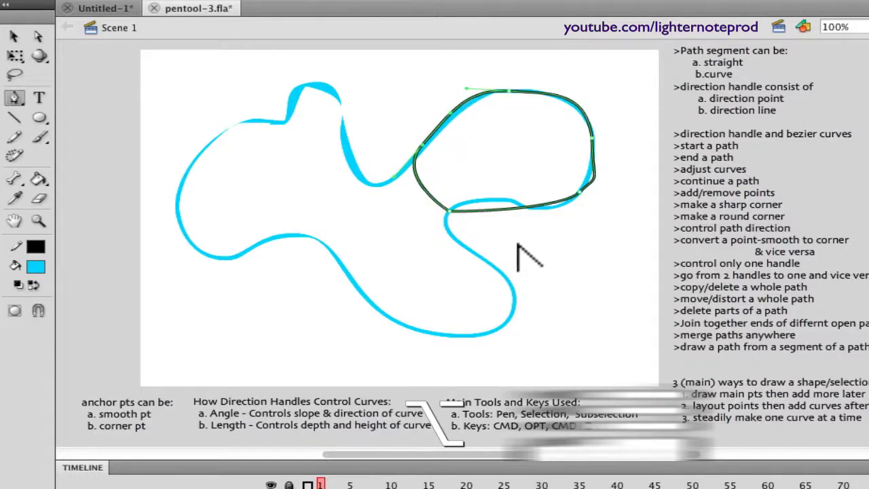
Step: Add an anchor on the loop's bottom edge and drag it and its handle onto the blue line
key("p")
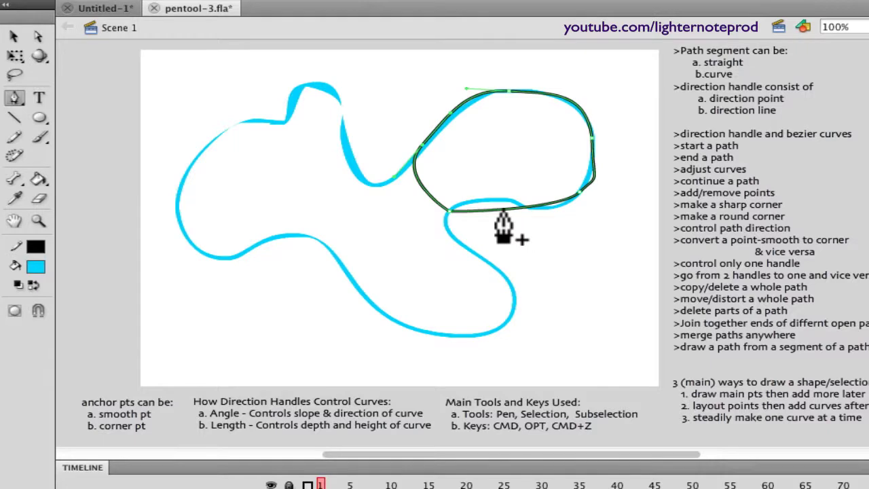
left_click(502, 210)
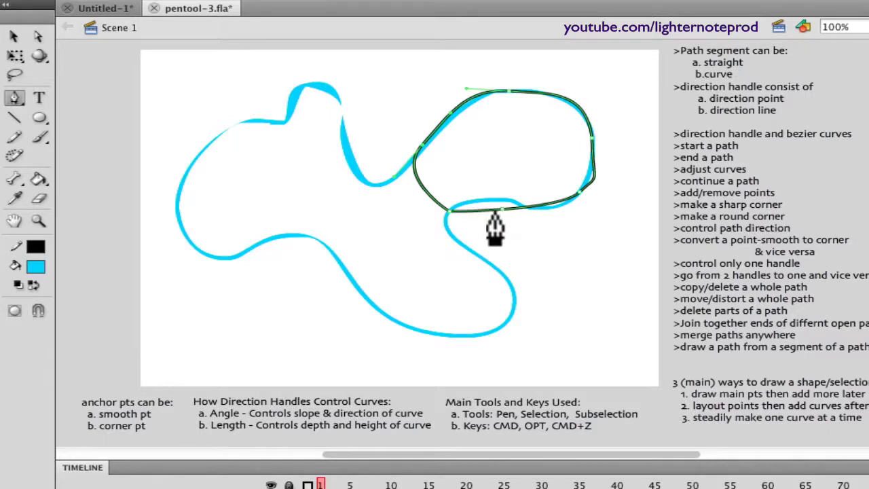
key("super")
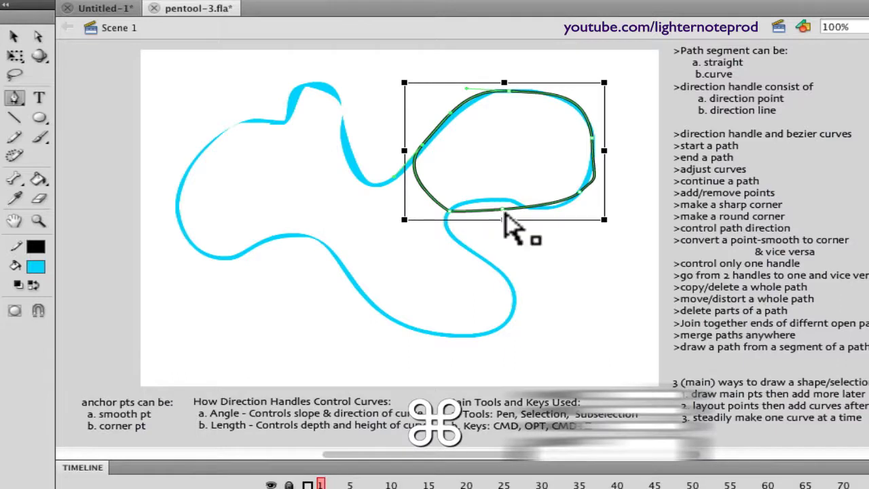
left_click_drag(504, 210, 503, 203)
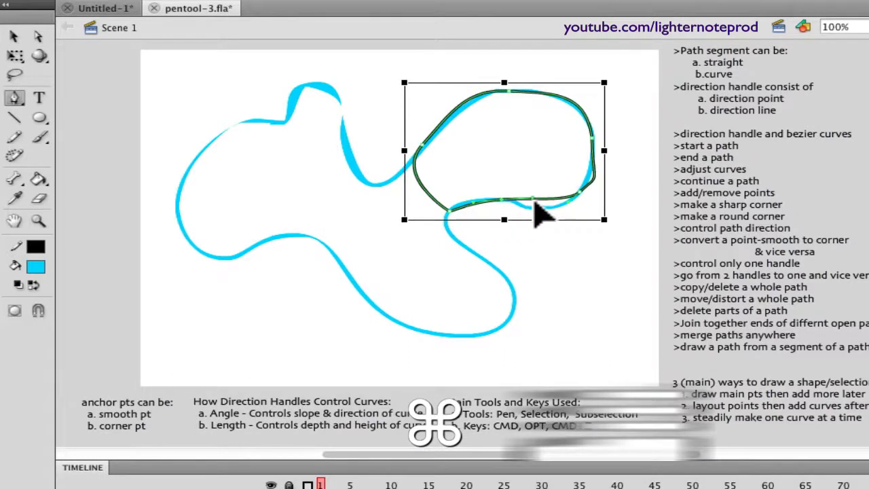
left_click_drag(534, 205, 557, 224)
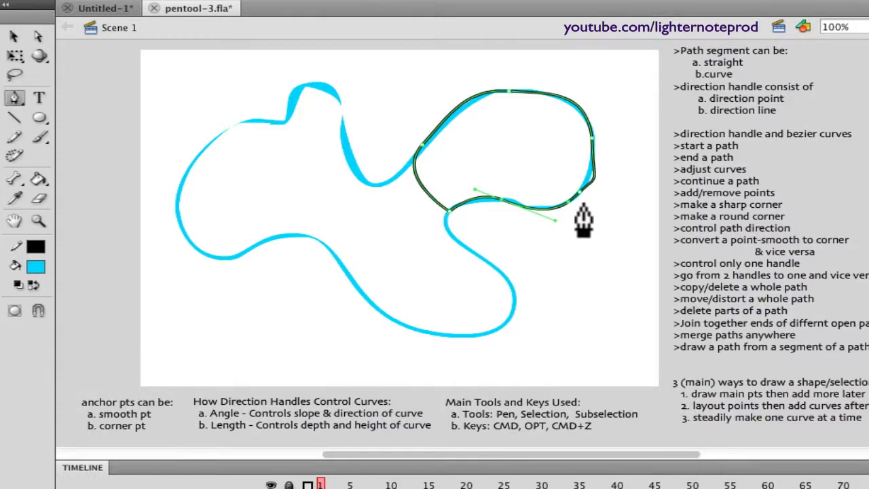
Step: Undo the stray segment and reshape the bottom curve by lengthening its handle
key("alt")
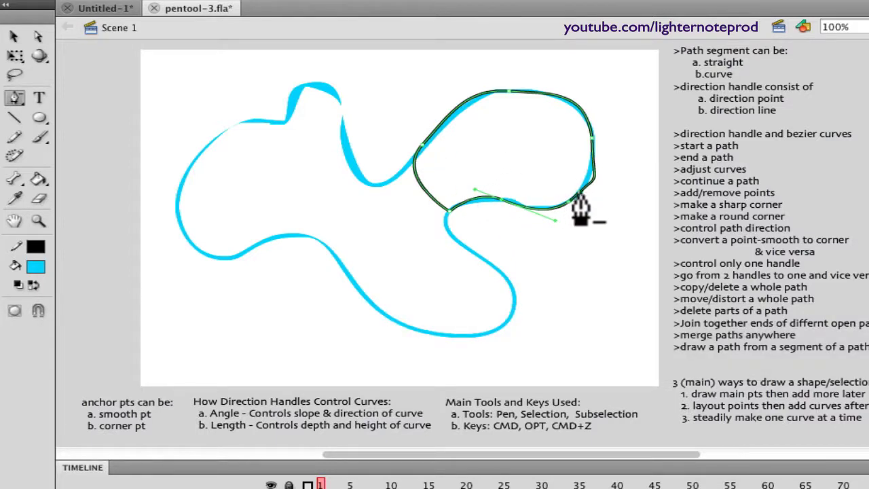
key("super+z")
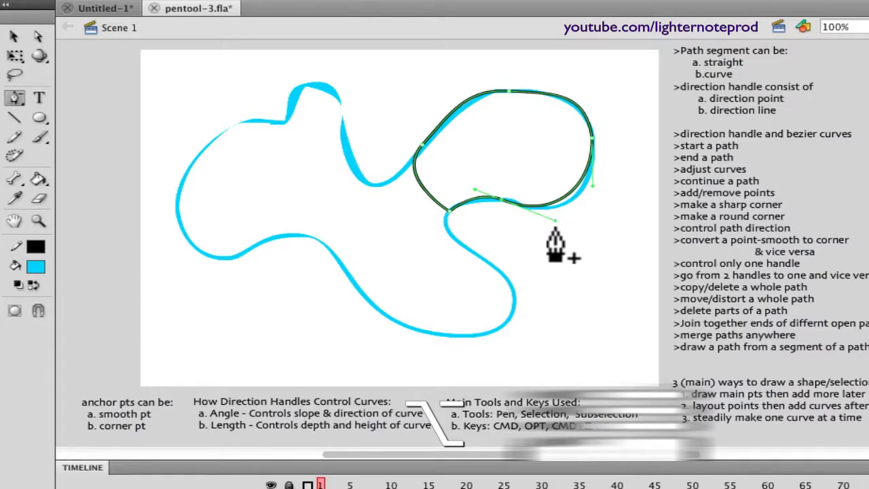
key("p")
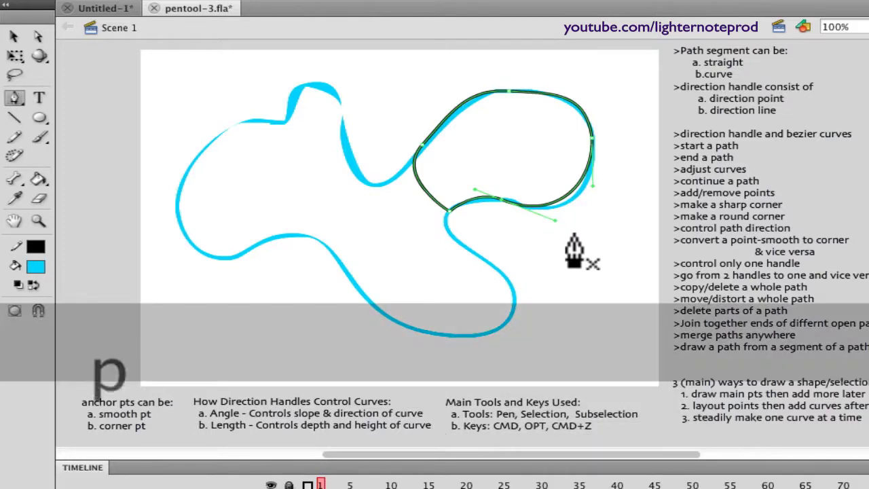
key("super")
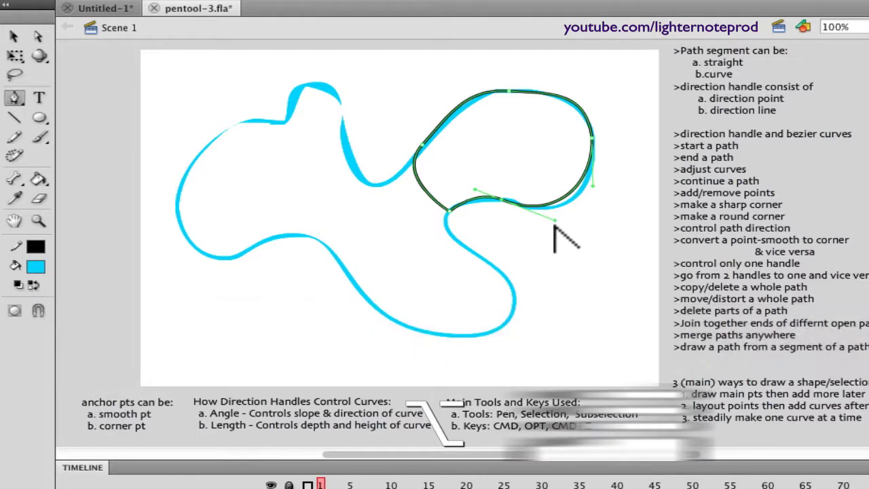
left_click_drag(556, 227, 583, 219)
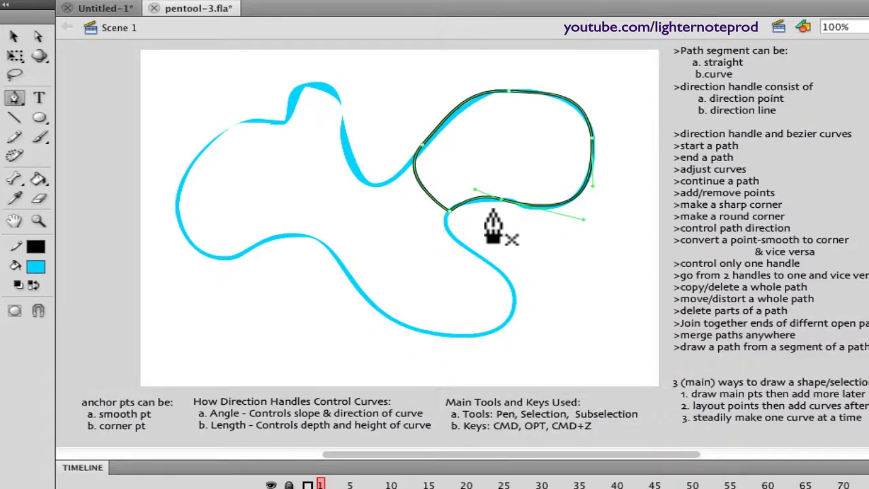
left_click(426, 152, "super")
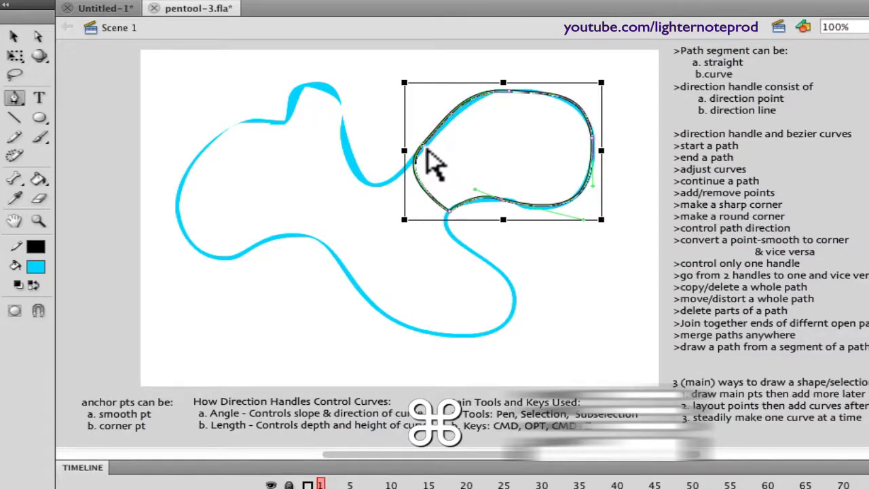
left_click(429, 167, "super")
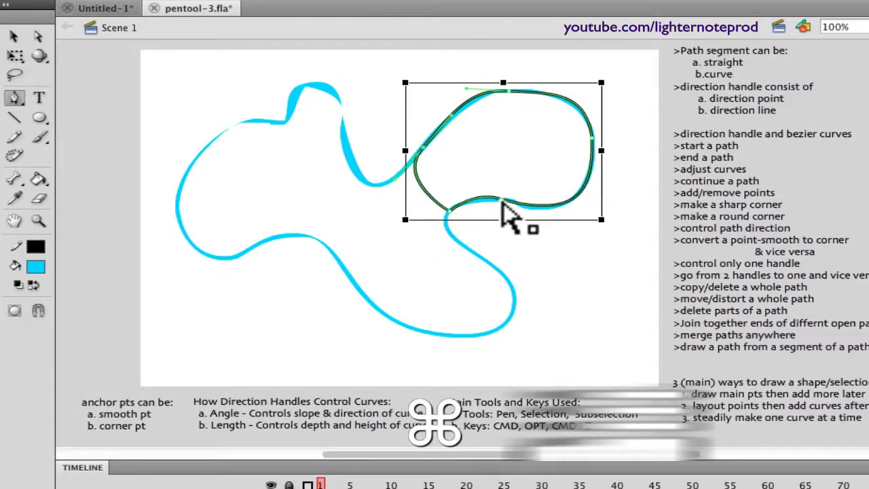
mouse_move(503, 216)
left_mouse_down()
mouse_move(524, 188)
mouse_move(518, 213)
left_mouse_up()
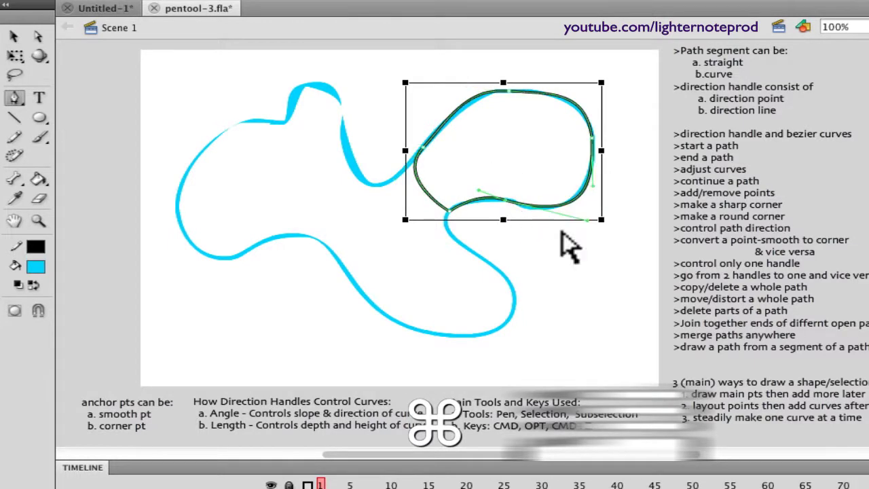
Step: Rotate the whole closed loop by its corner and shift it to the left
left_click_drag(601, 224, 578, 197)
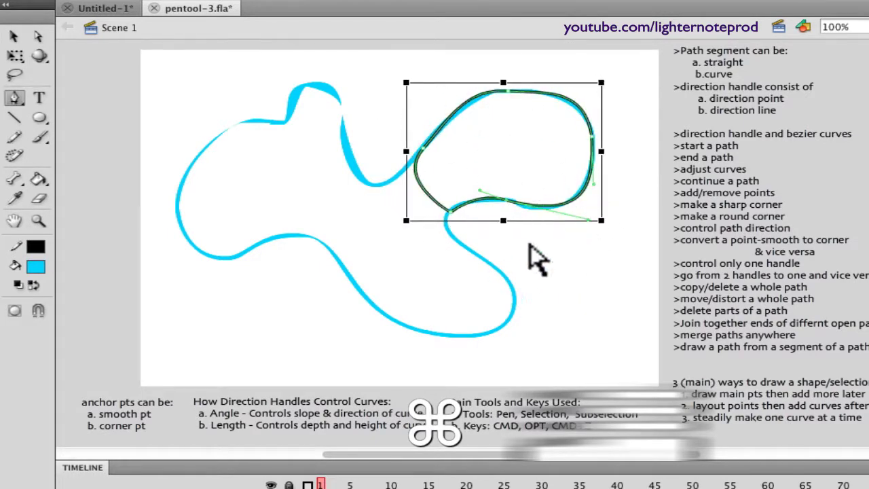
key("super")
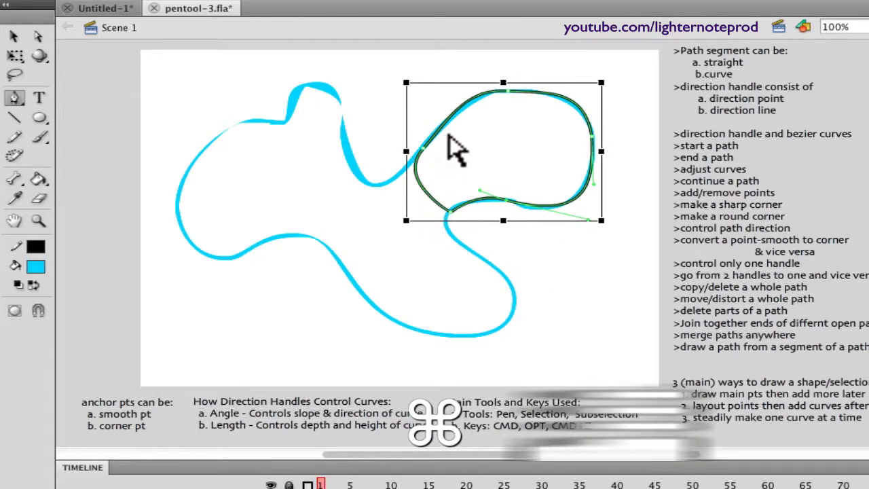
key("super")
mouse_move(533, 208)
left_mouse_down()
mouse_move(282, 210)
mouse_move(292, 305)
mouse_move(312, 278)
mouse_move(529, 193)
mouse_move(544, 203)
left_mouse_up()
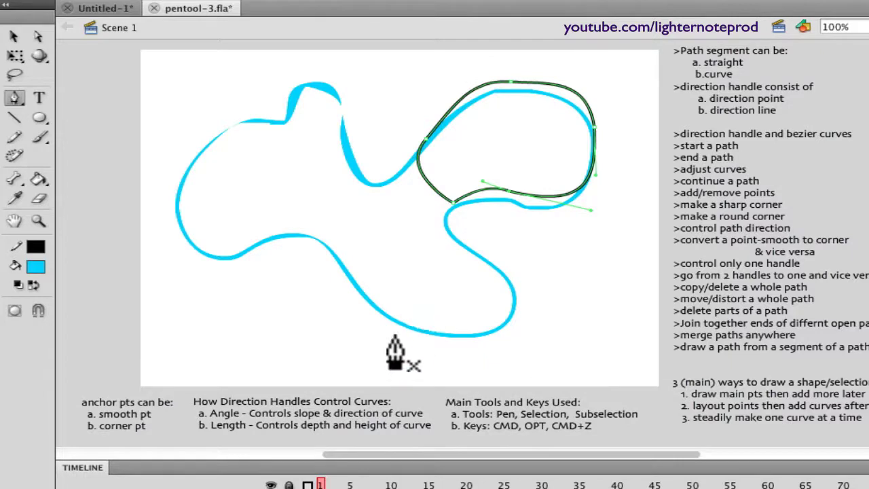
Step: Draw a five-point pentagon outline at the lower left of the stage
key("p")
left_click(202, 262)
left_click(237, 265)
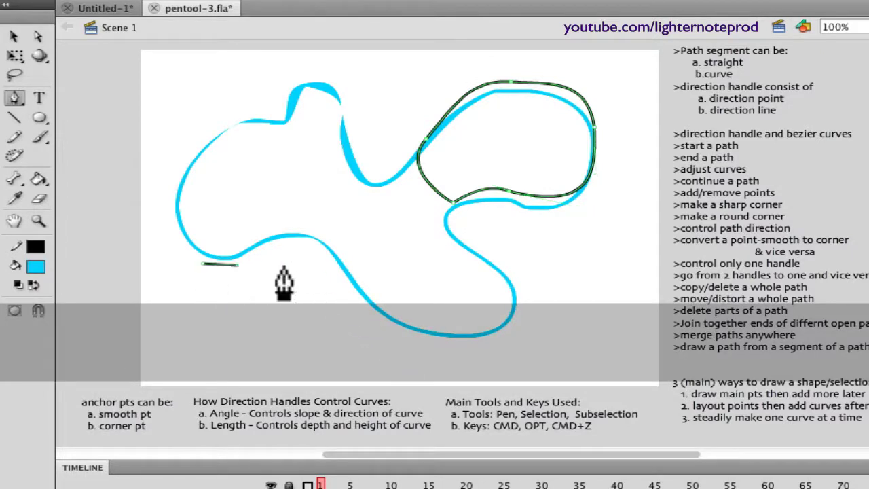
left_click(296, 293)
left_click(275, 330)
left_click(203, 346)
left_click(164, 306)
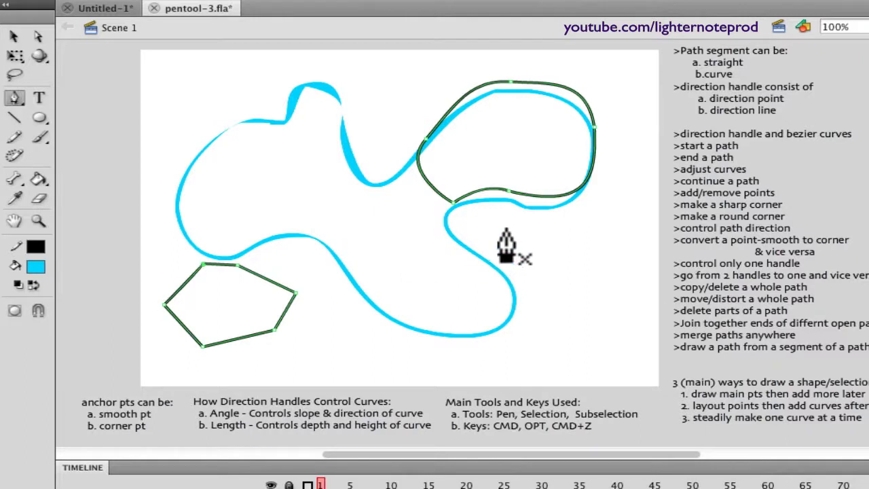
Step: Move the curvy closed loop down to the lower centre beside the pentagon
key("super")
left_click(534, 199, "super")
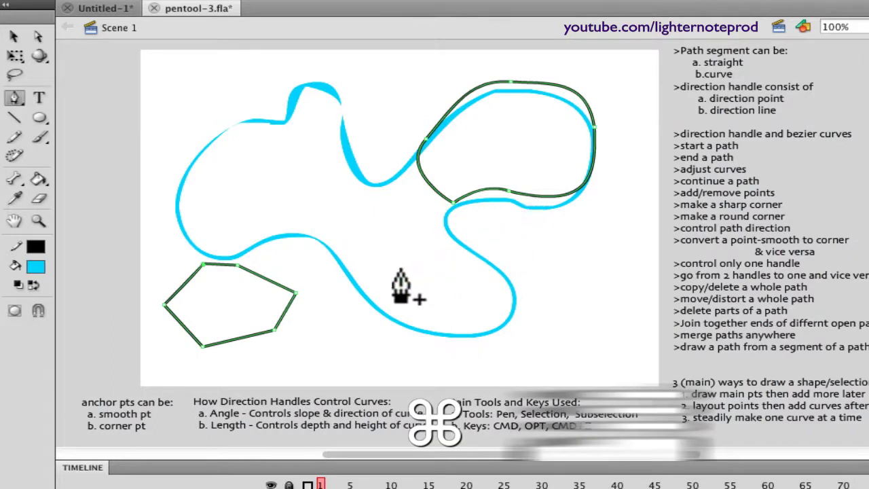
key("p")
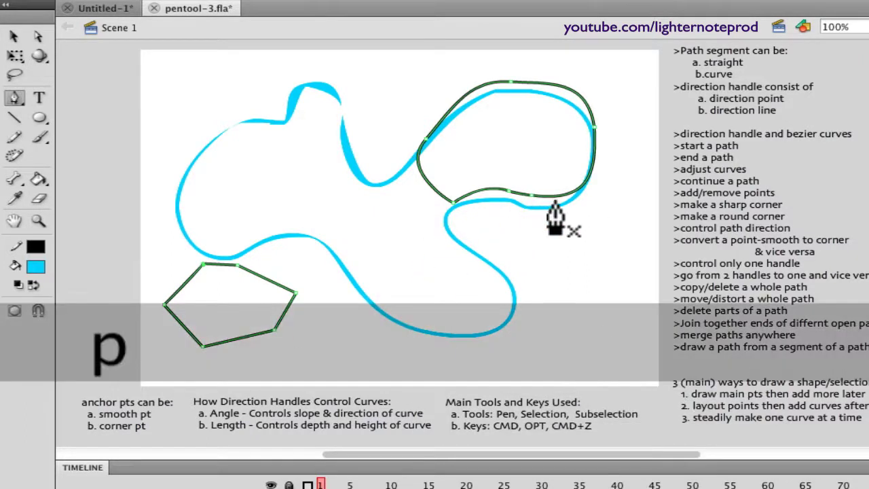
key("super")
left_click_drag(561, 200, 384, 295)
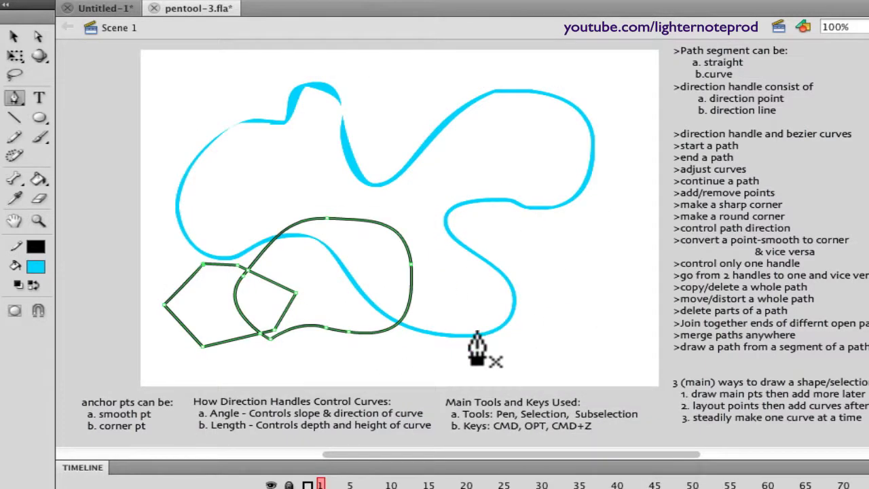
key("v")
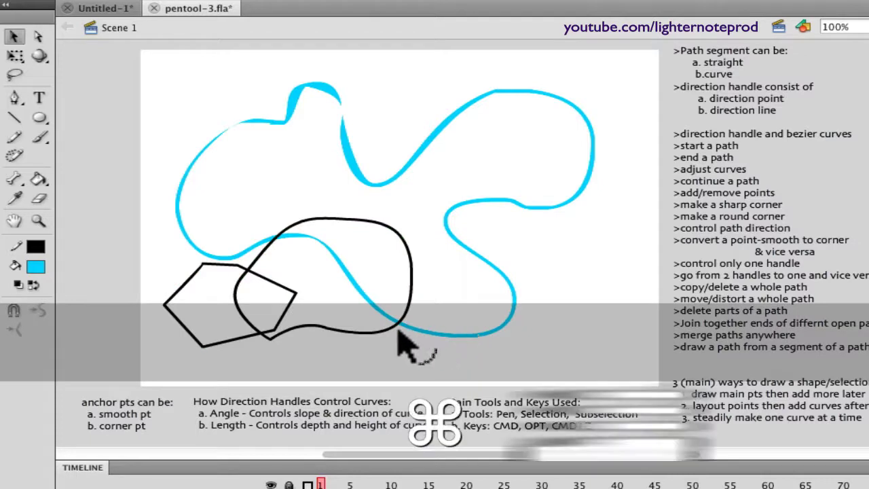
Step: Drag the pentagon and curvy loop together up over the blue outline's top-left area
left_click(346, 332, "super")
key("p")
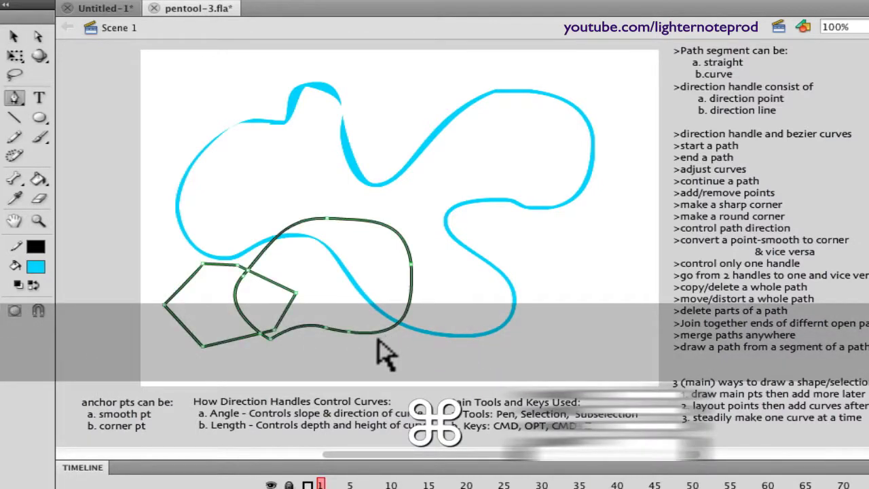
left_click_drag(378, 341, 490, 192)
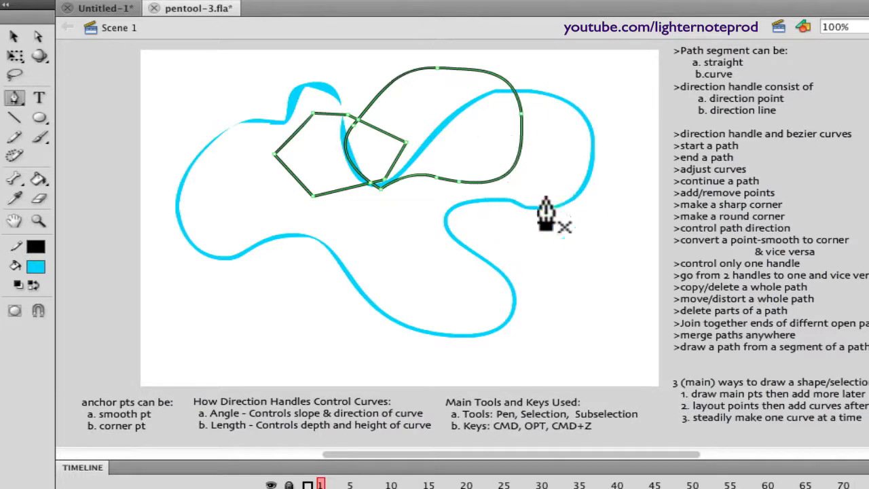
key("p")
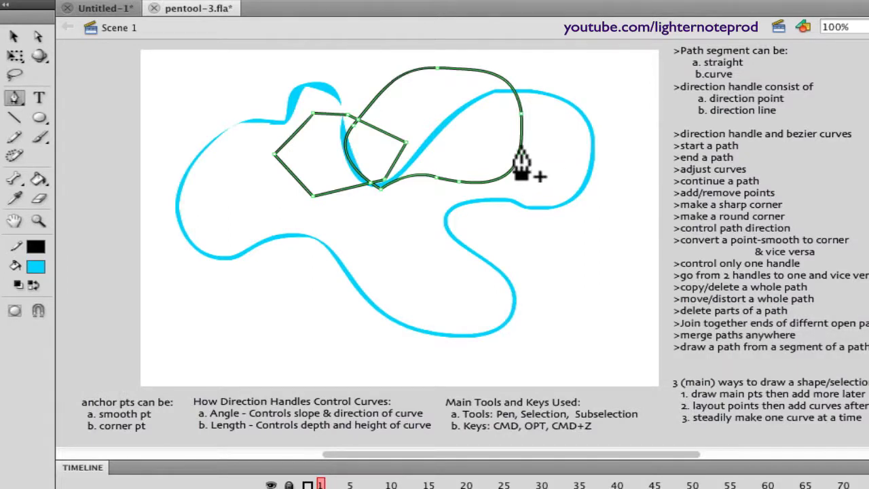
Step: Draw an extra open path with a curve and two straight segments from the loop's right edge
left_click_drag(520, 146, 597, 180)
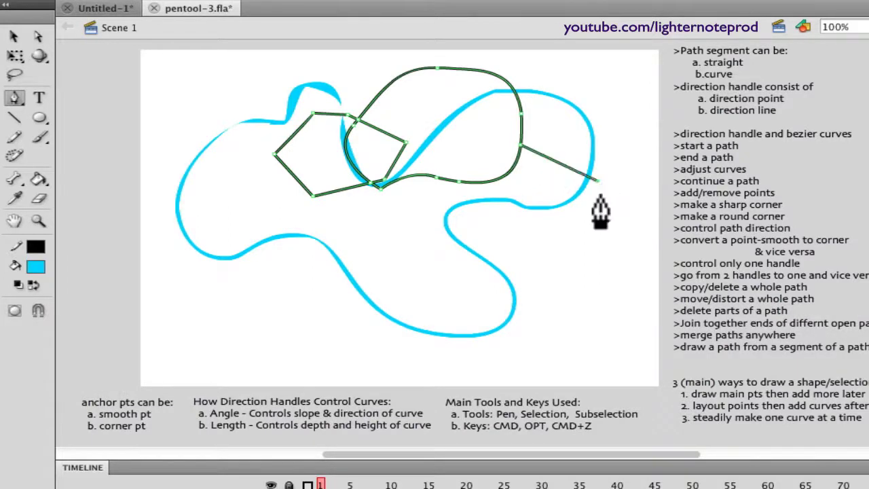
left_click(572, 263)
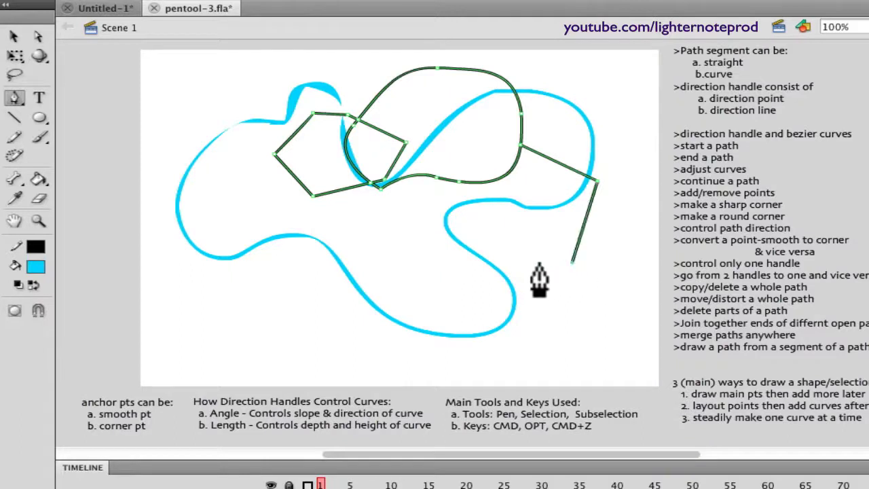
left_click(490, 184)
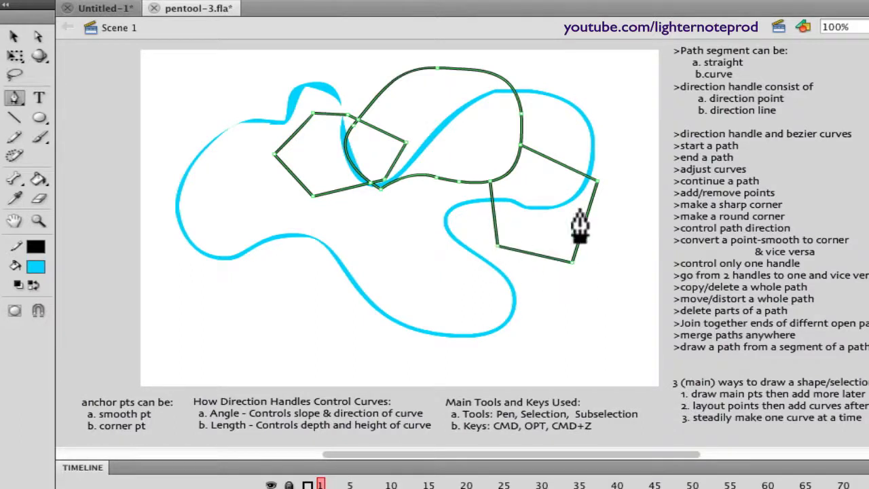
Step: Restore an accidentally deleted black curve, then marquee-select and delete all black shapes
key("v")
left_click(516, 175)
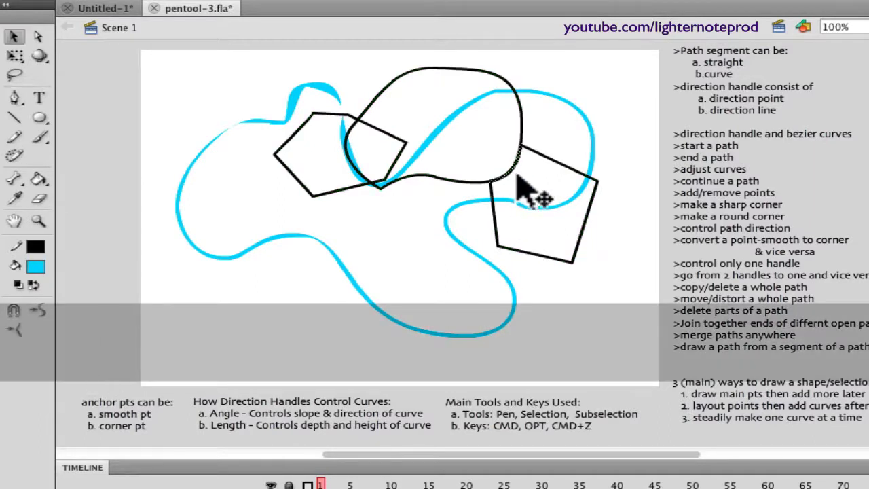
left_click(517, 207)
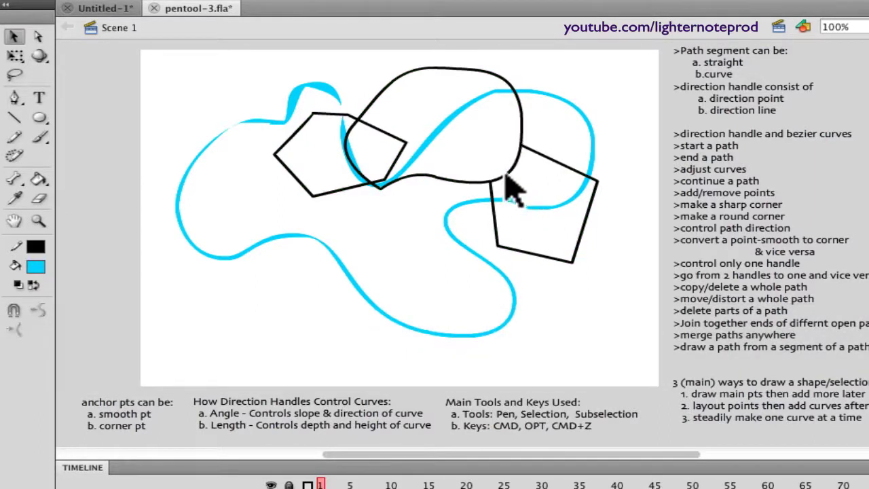
left_click(512, 178)
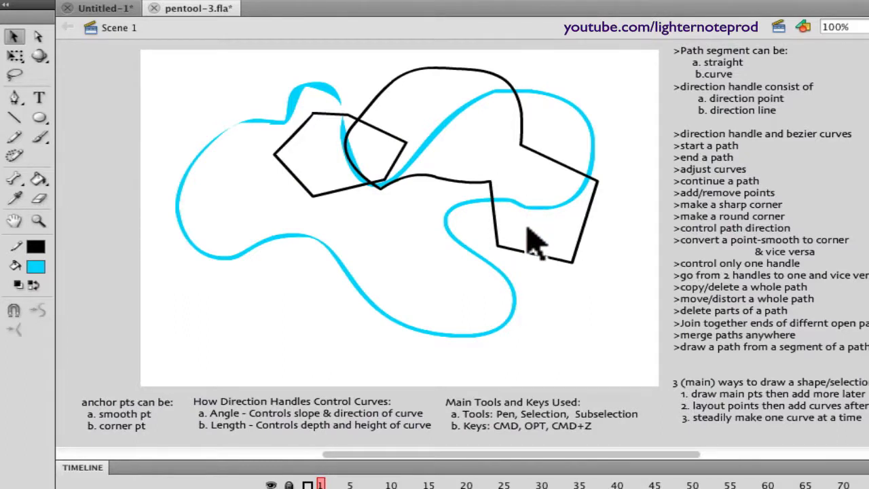
key("super+z")
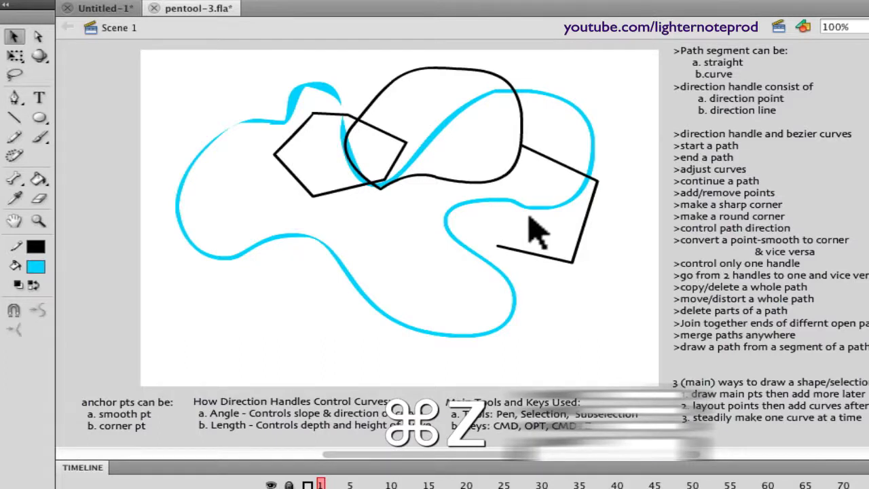
left_click_drag(189, 251, 622, 338)
key("Delete")
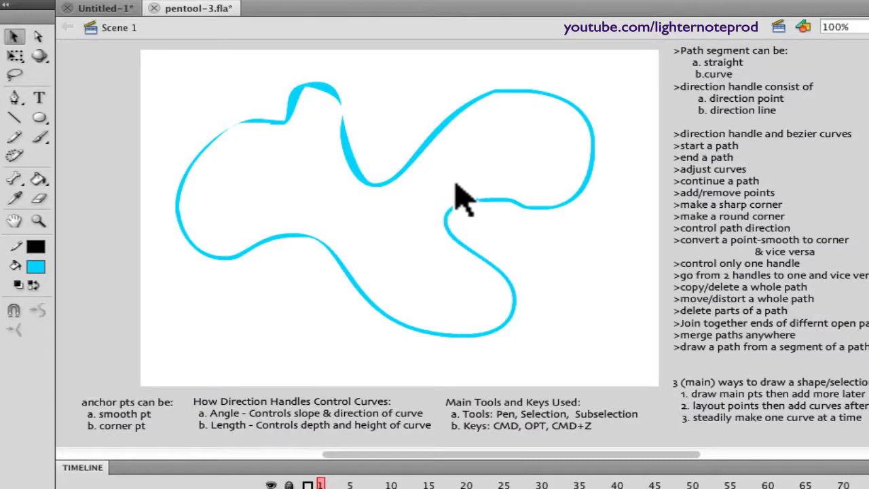
Step: Draw a closed straight-sided path of anchors around the blue outline's right lobe
key("p")
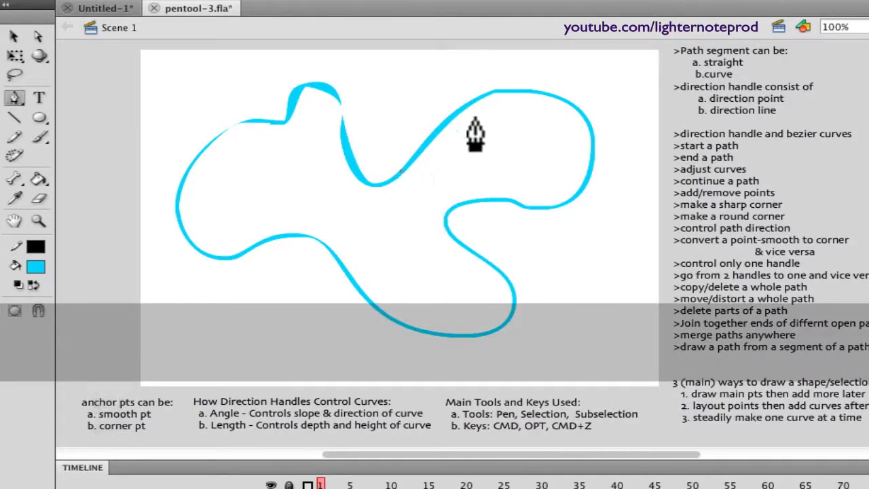
left_click(501, 92)
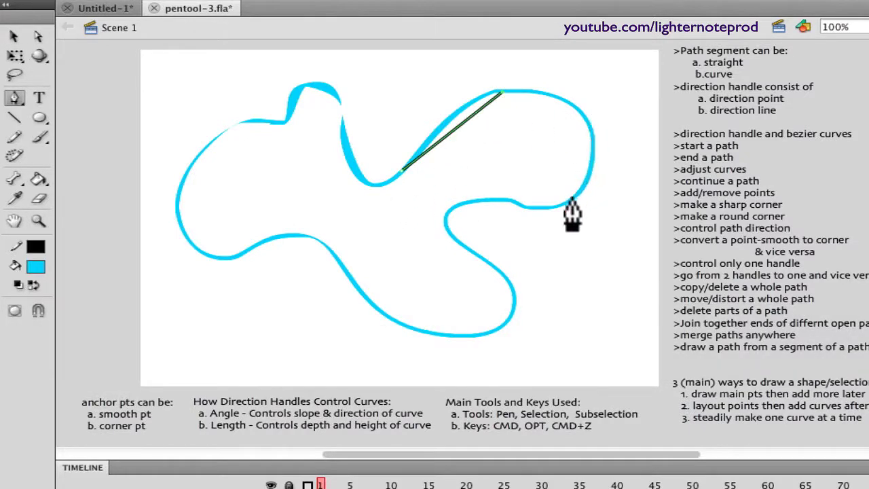
left_click(587, 127)
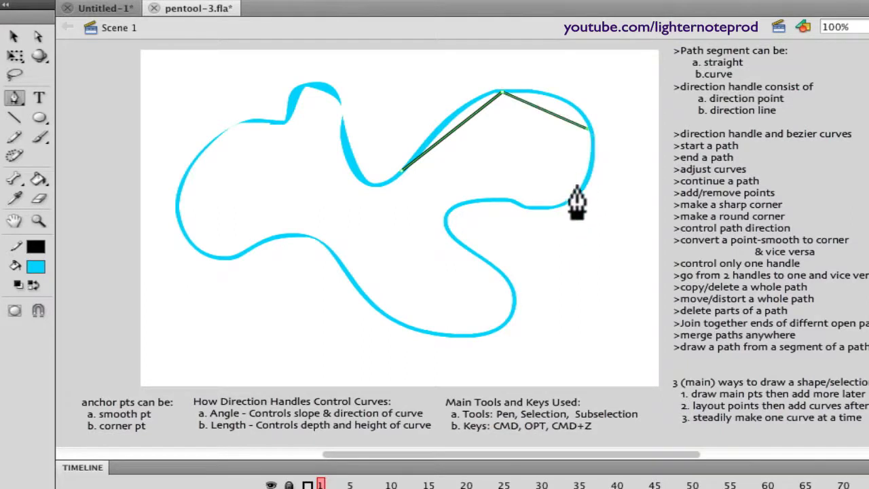
left_click(529, 205)
left_click(451, 207)
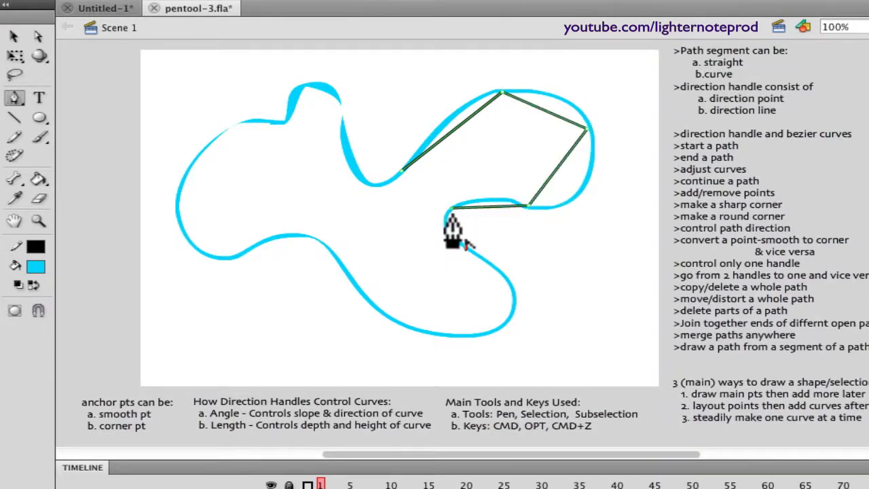
left_click(402, 171)
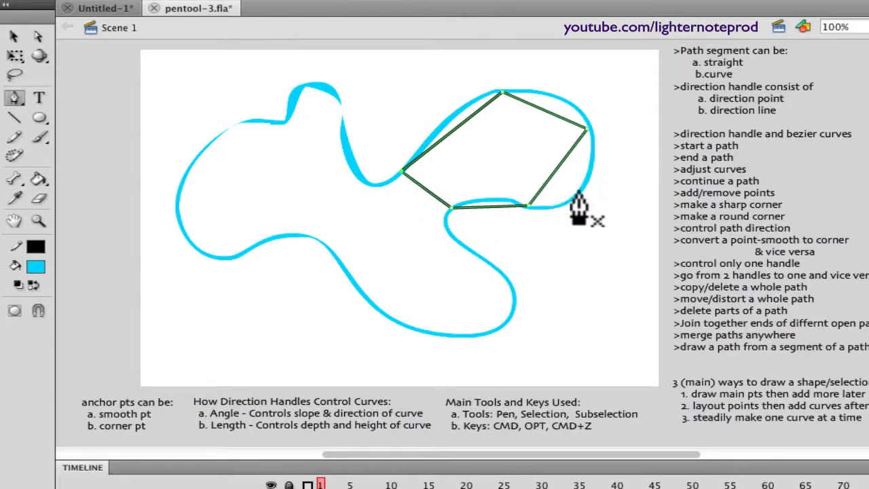
Step: Add an anchor on the right segment and pull it out onto the blue outline
left_click(558, 168)
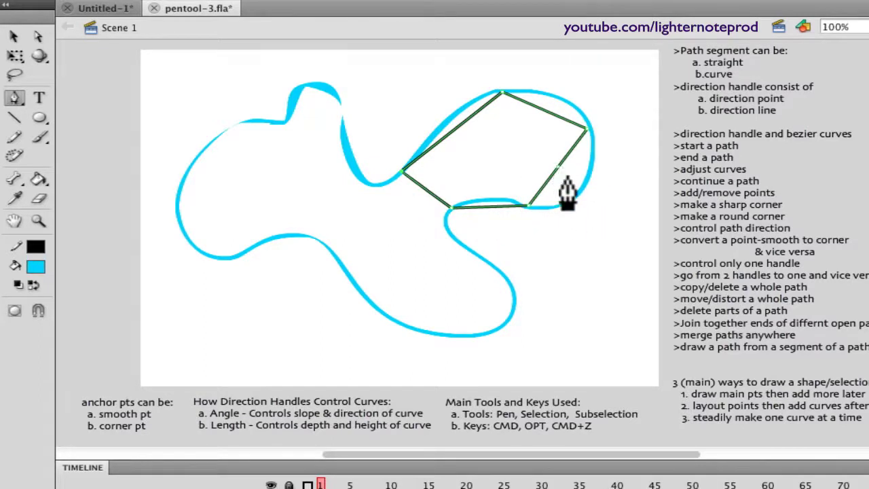
key("super")
left_click_drag(559, 170, 584, 192)
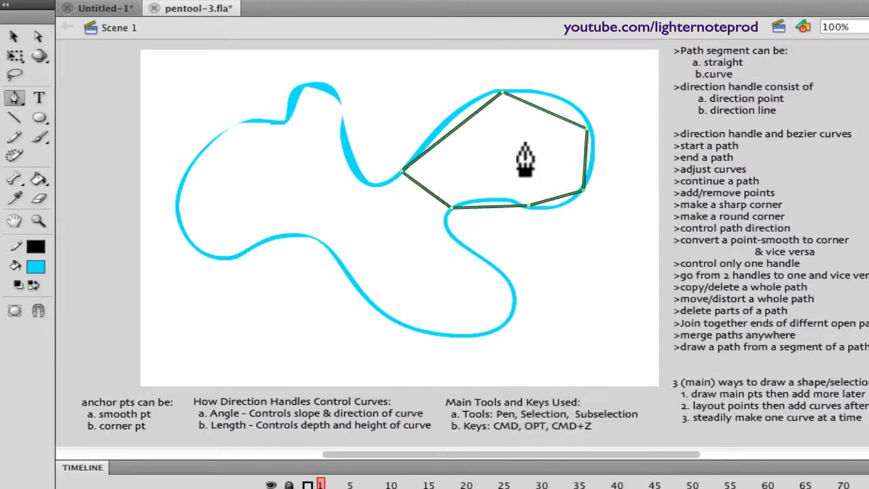
Step: Pull the top-right and upper-left anchors outward onto the blue outline
key("p")
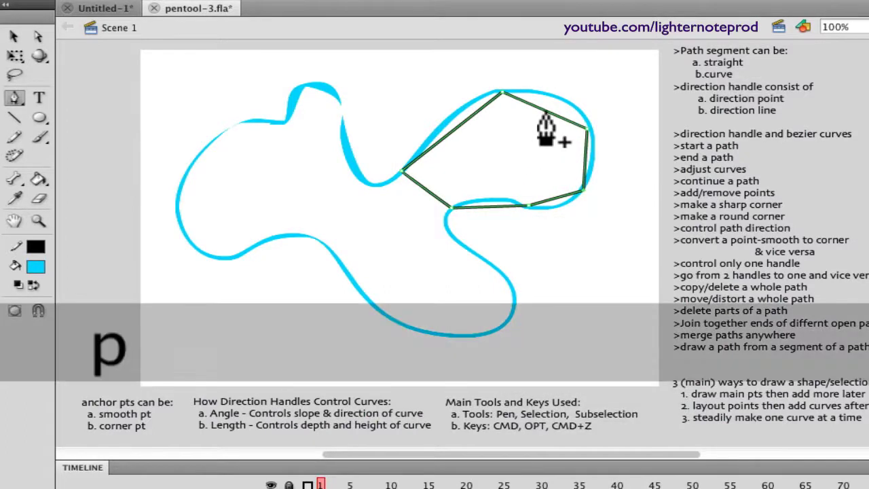
key("super")
left_click_drag(547, 114, 553, 96)
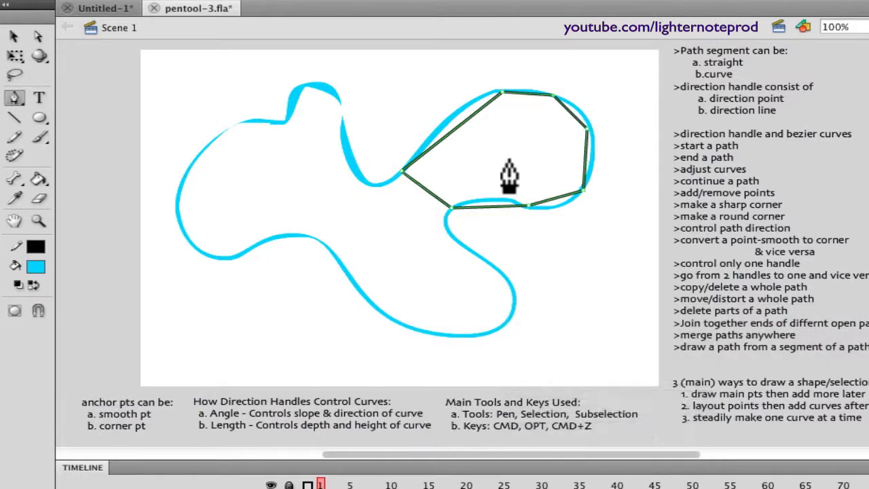
key("p")
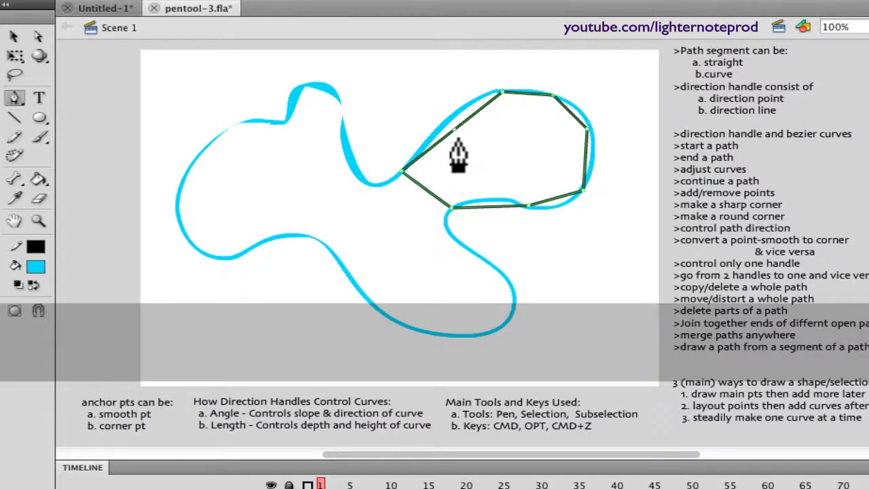
key("super")
left_click_drag(453, 126, 449, 119)
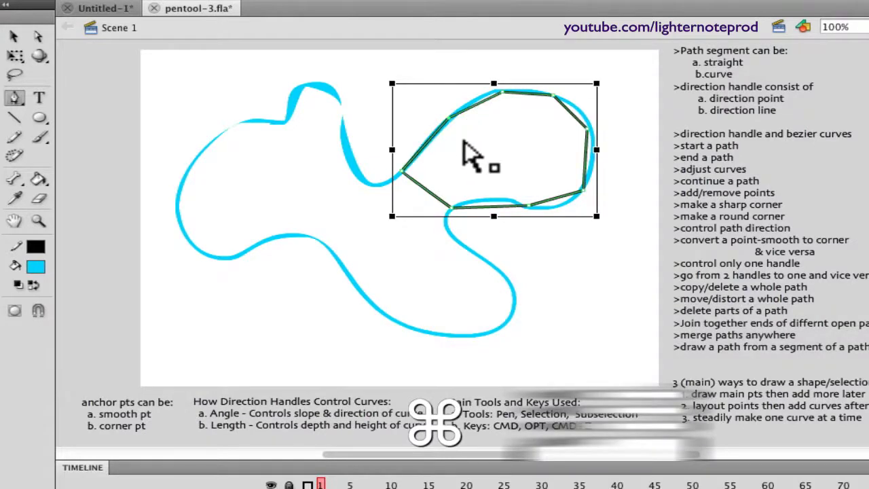
Step: Convert the right and upper-right corner anchors into smooth curves by pulling out handles
key("alt")
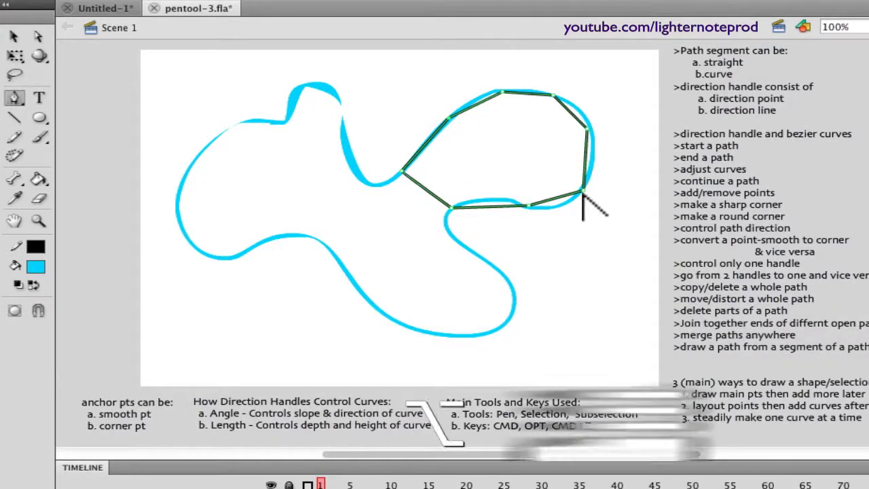
left_click_drag(583, 192, 603, 174)
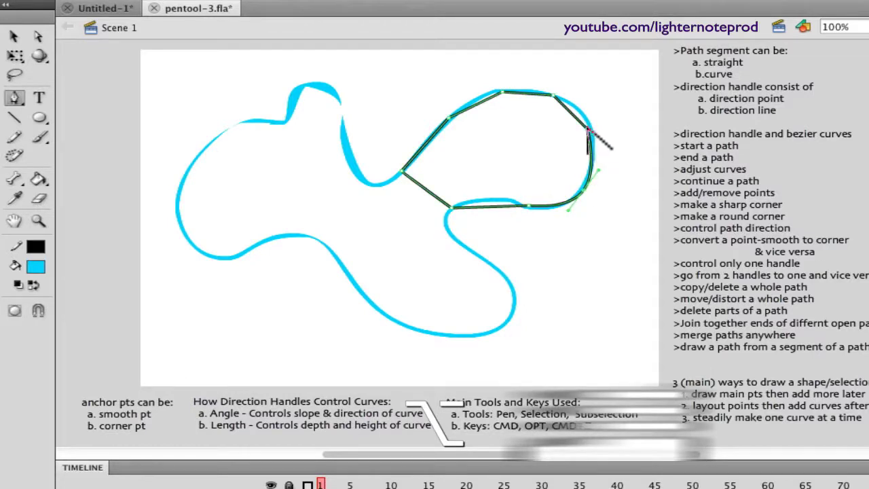
left_click_drag(588, 111, 490, 95)
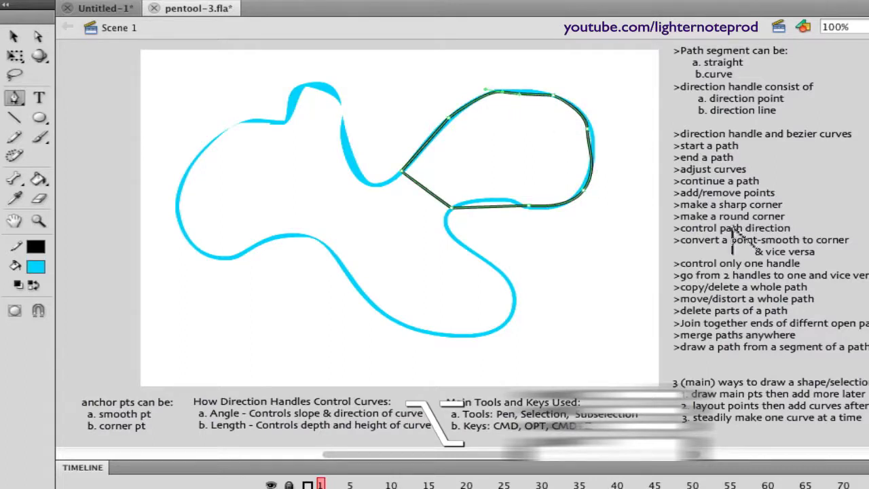
Step: Select the traced path's anchors, then marquee-select the whole traced path
key("p")
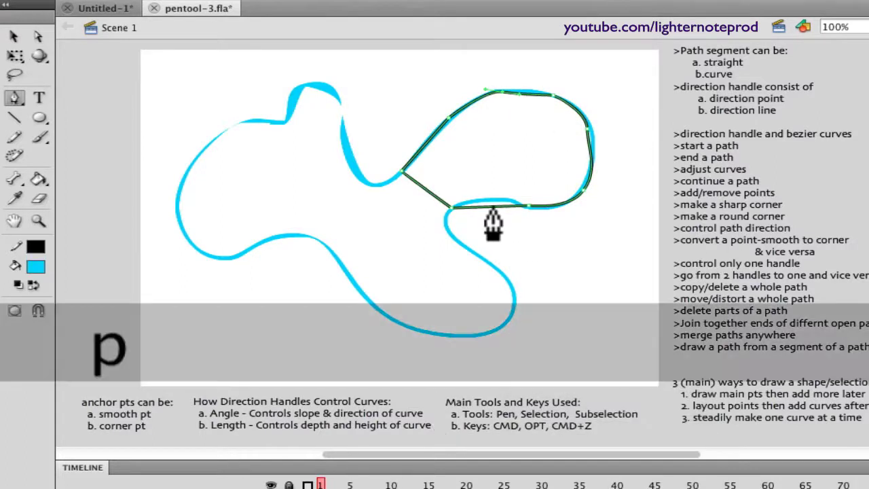
left_click(494, 207, "super")
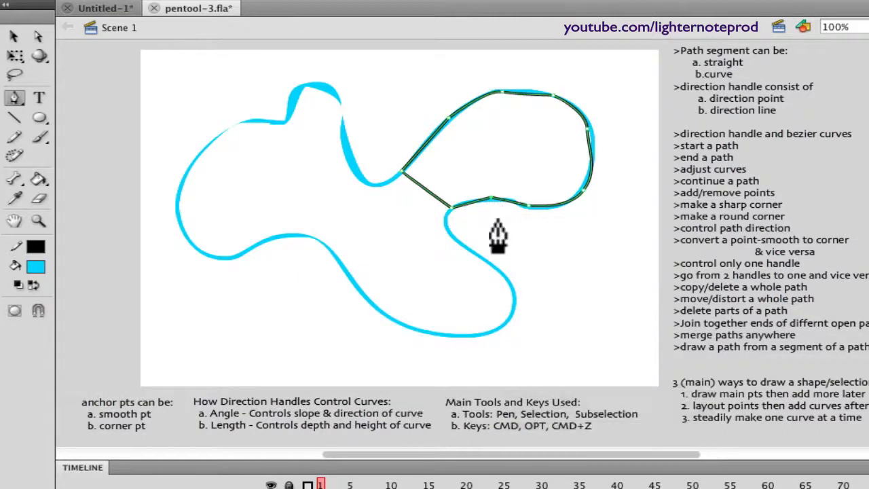
left_click(508, 201, "super")
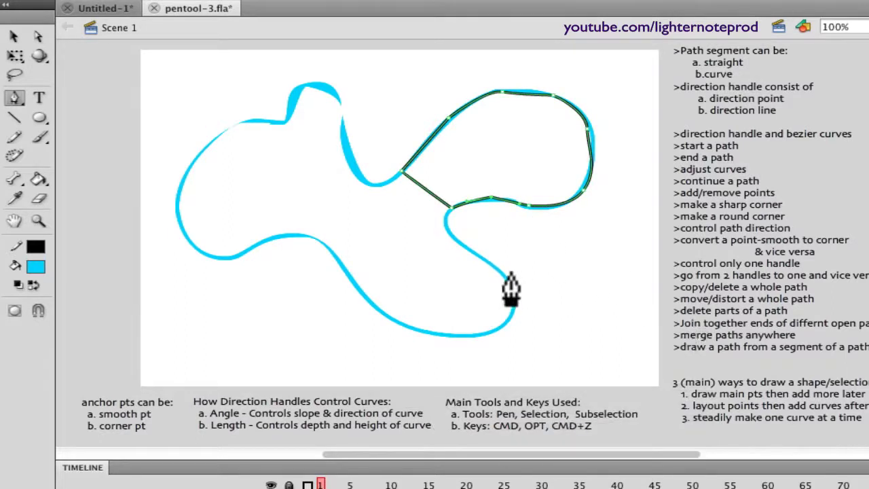
key("v")
left_click_drag(355, 79, 620, 265)
left_click(620, 264)
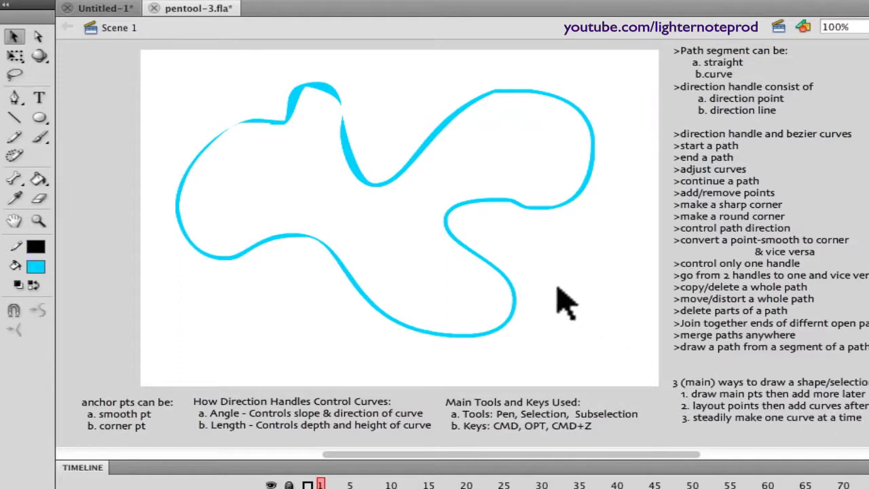
Step: Trace the right lobe with a black path of about eleven anchors, starting with a curve
key("p")
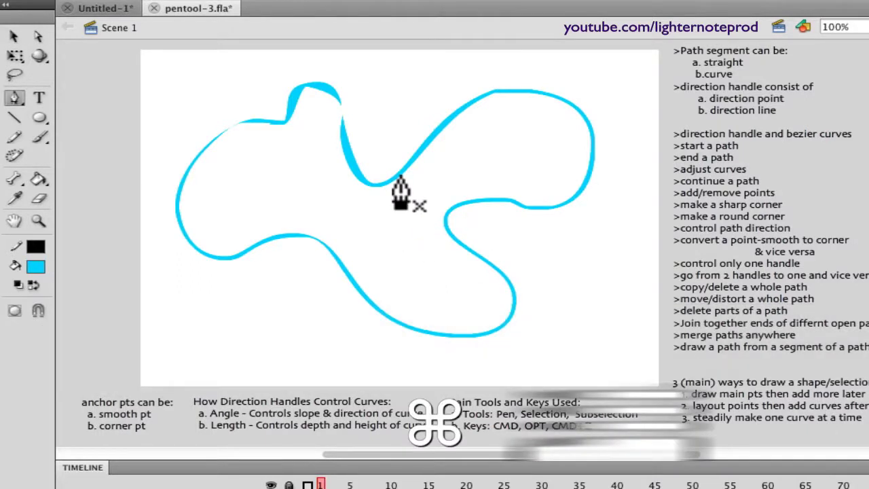
left_click_drag(421, 145, 455, 115)
left_click(488, 94)
left_click(543, 92)
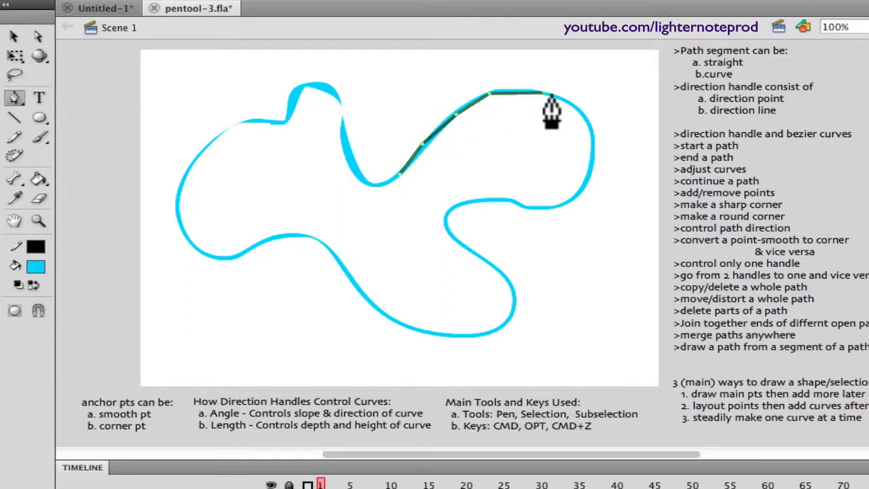
left_click(574, 106)
left_click(595, 136)
left_click(590, 170)
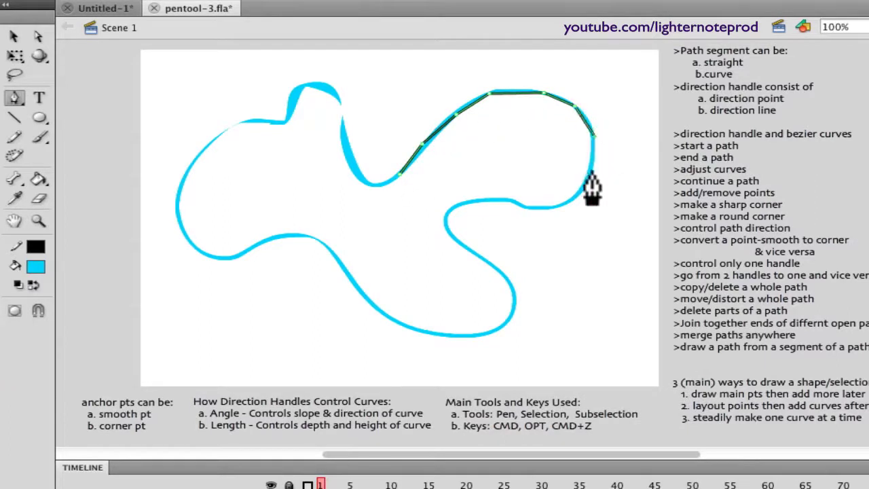
left_click(571, 200)
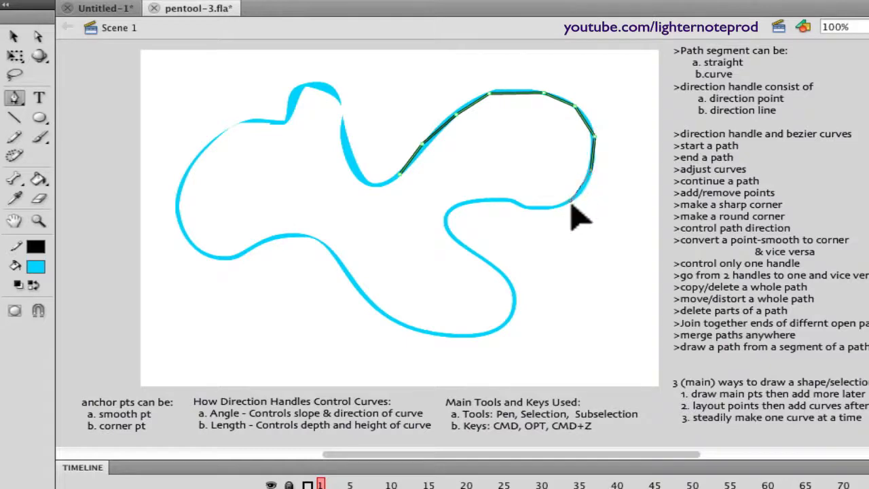
left_click(535, 206)
left_click(512, 201)
left_click(480, 200)
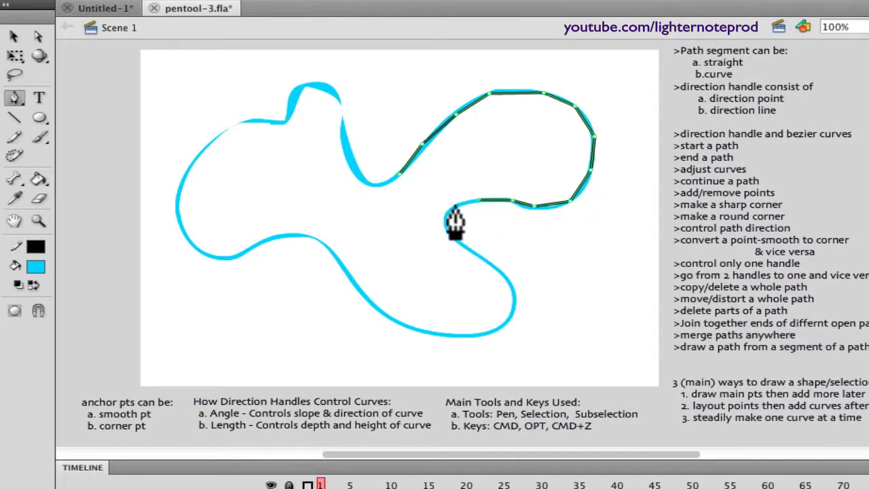
left_click(399, 176)
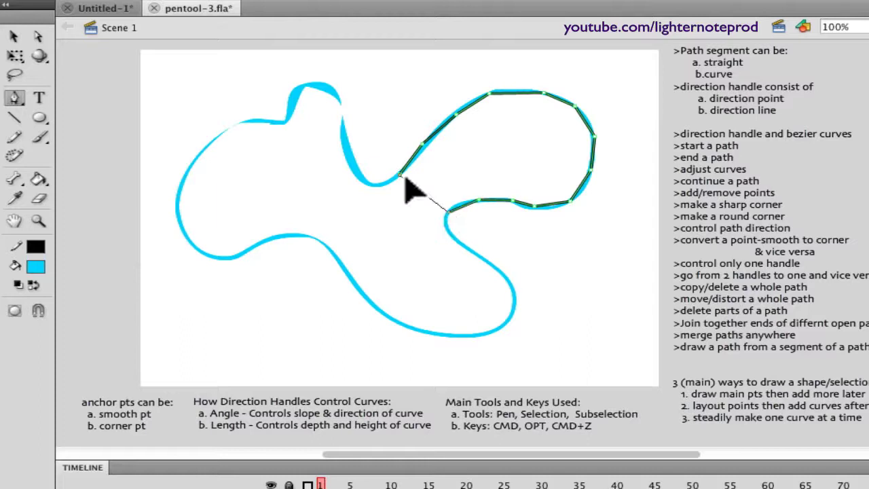
Step: Inspect the handles of the bottom and lower-right anchors of the traced path
left_click(481, 201)
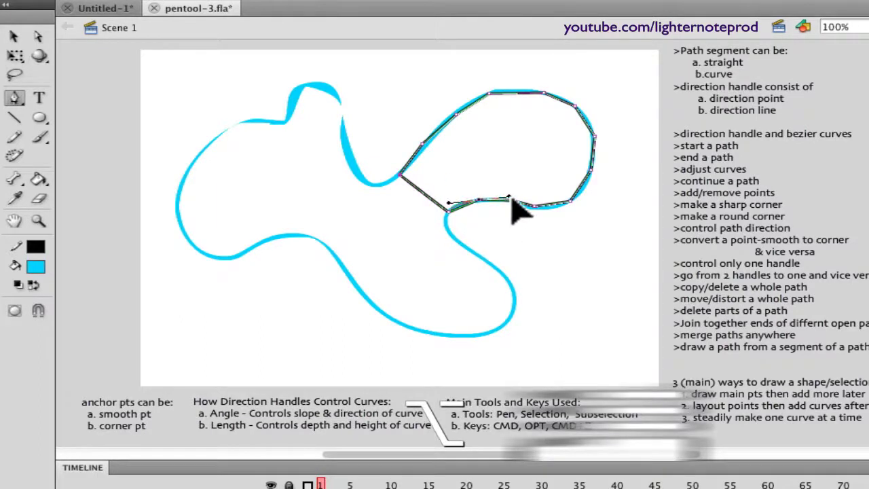
left_click(523, 209)
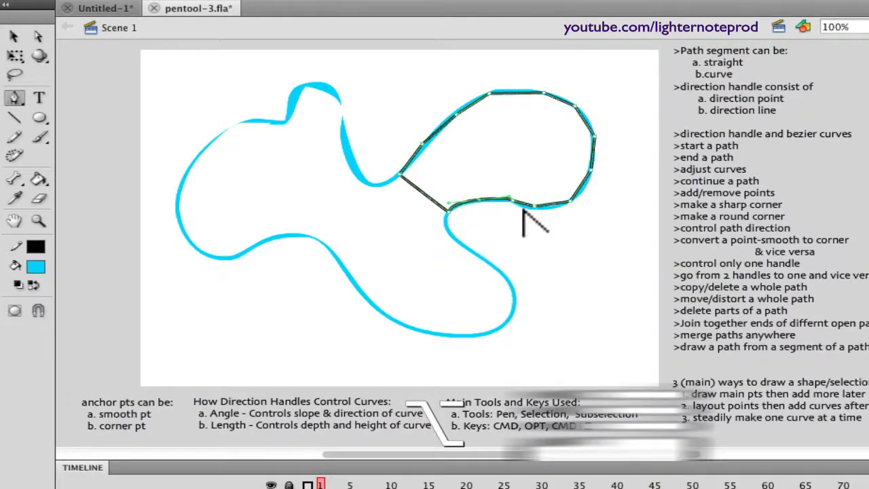
left_click(572, 206)
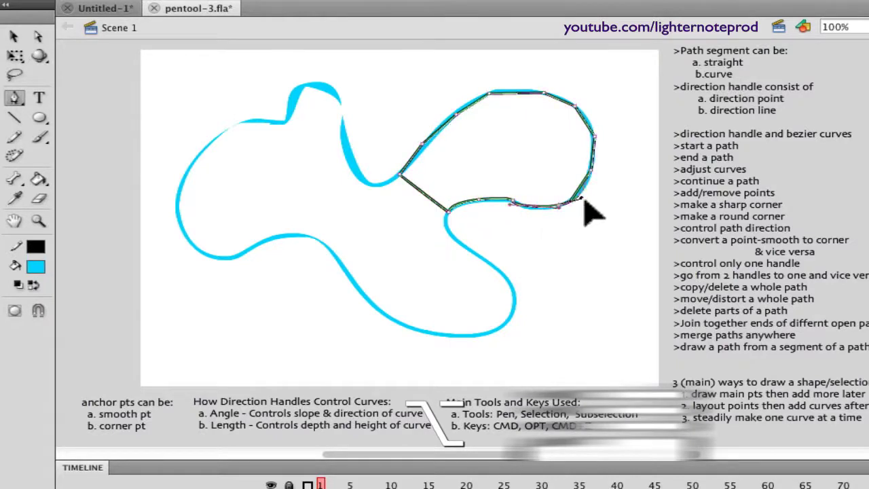
left_click(596, 127)
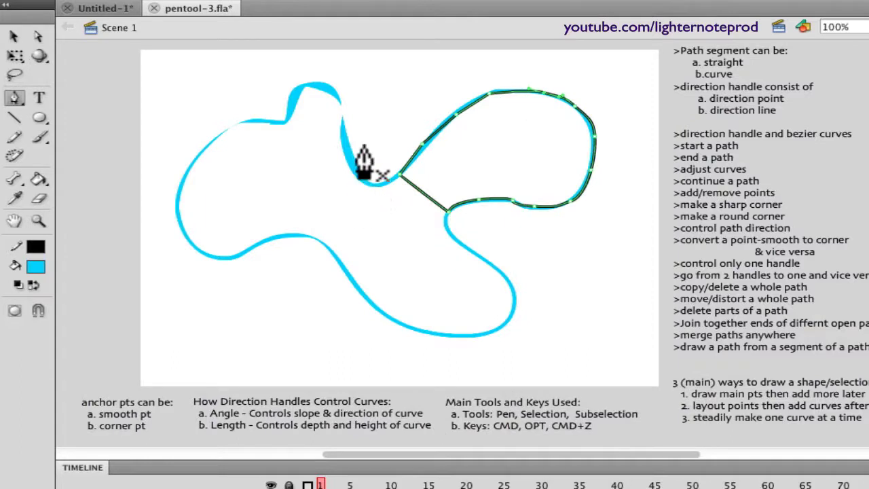
Step: Marquee-select and delete the black traced path, leaving the blue outline alone
key("v")
left_click_drag(312, 54, 597, 278)
key("Delete")
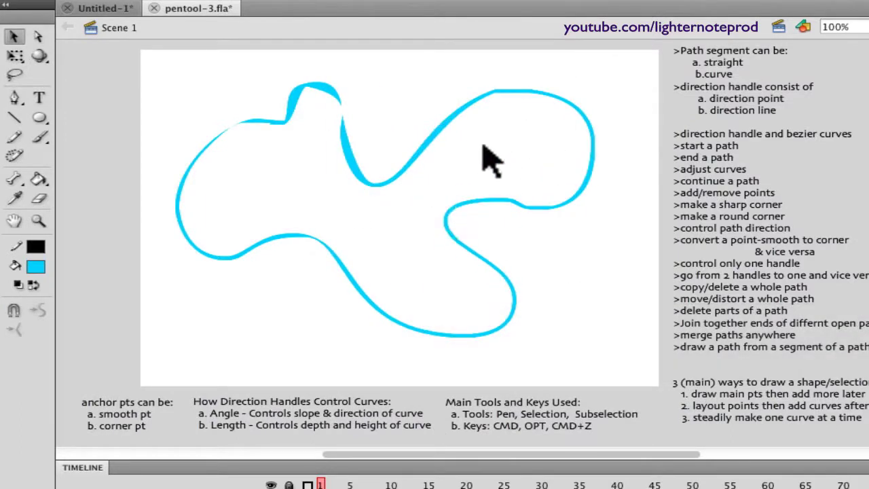
key("p")
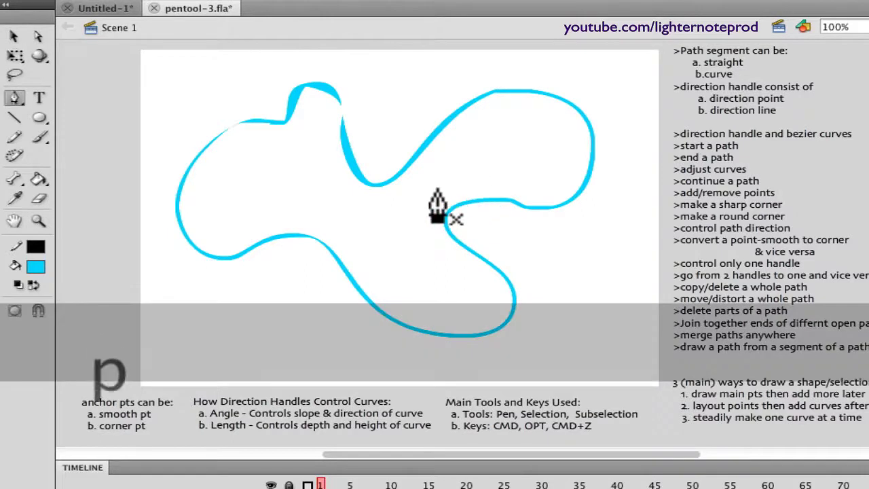
Step: Start a path at the inner dip and curve it up to the right lobe's top edge
left_click(402, 172)
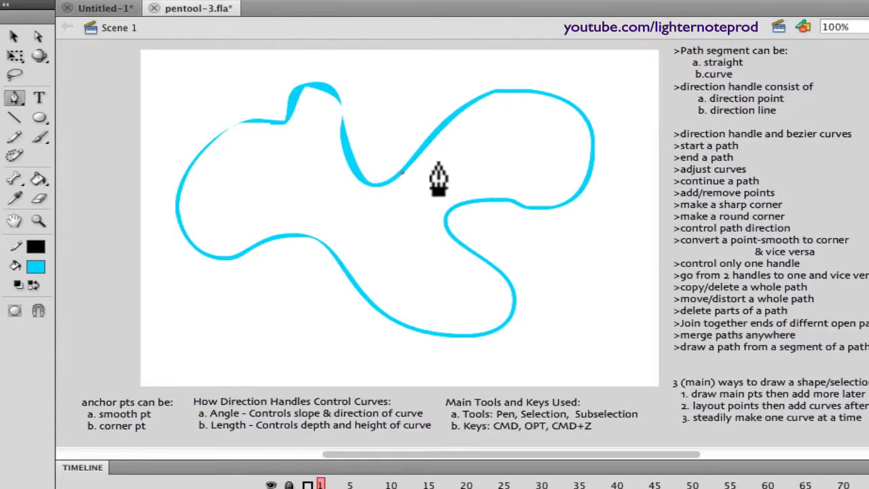
left_click_drag(491, 91, 529, 85)
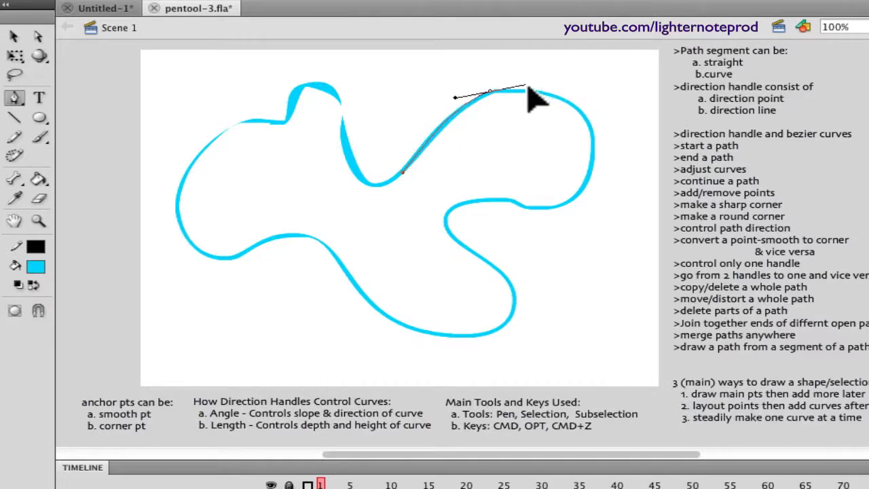
left_click_drag(528, 87, 528, 87)
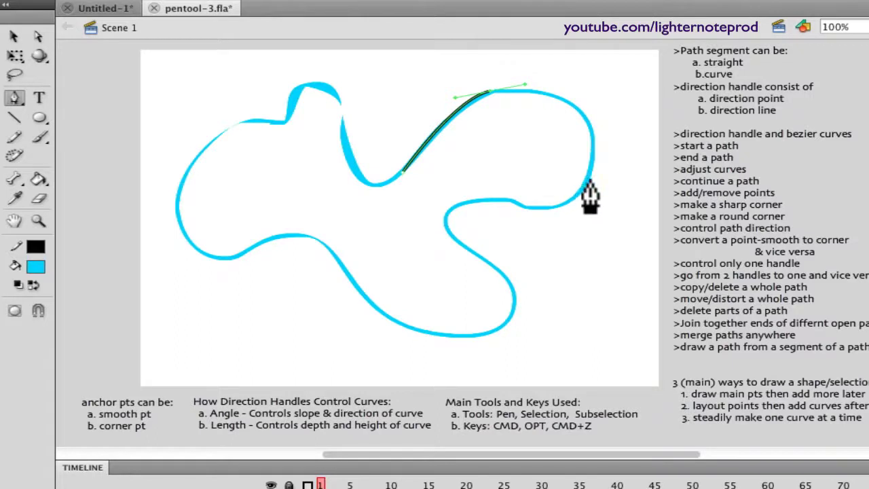
Step: Swing the top point's outgoing handle upward, undoing two misplaced right-side curve points
left_click_drag(589, 178, 570, 273)
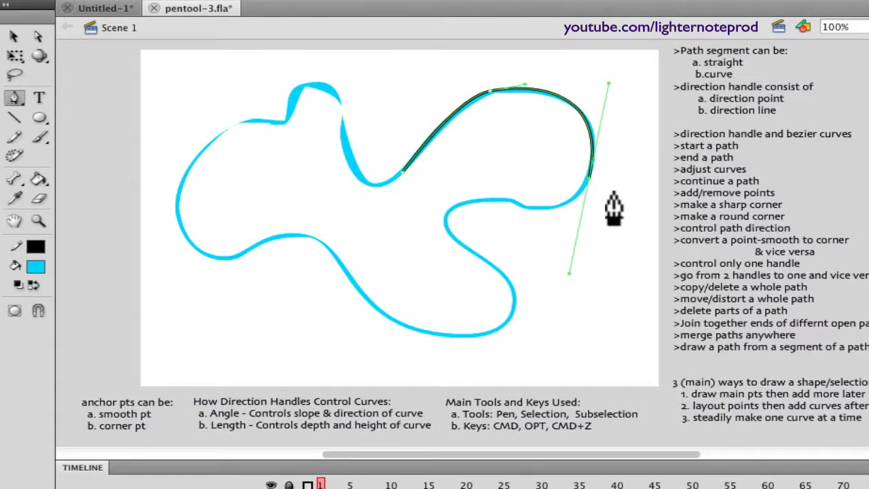
key("super+z")
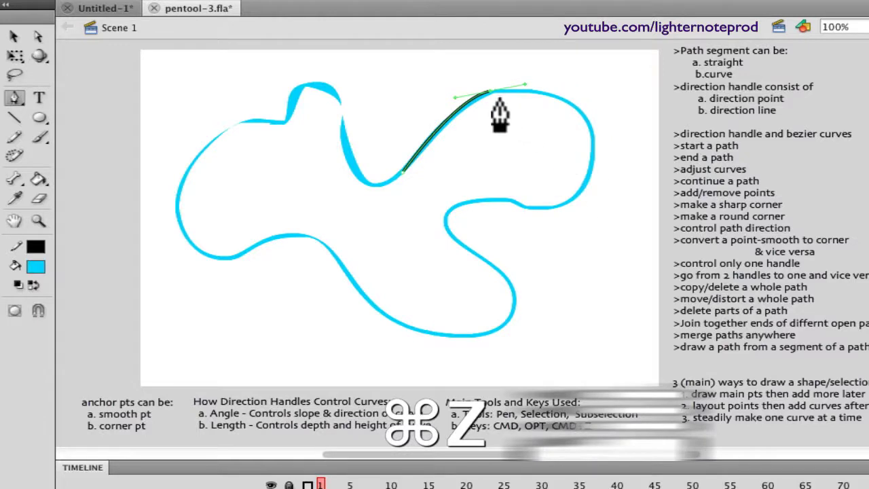
left_click_drag(525, 85, 520, 52)
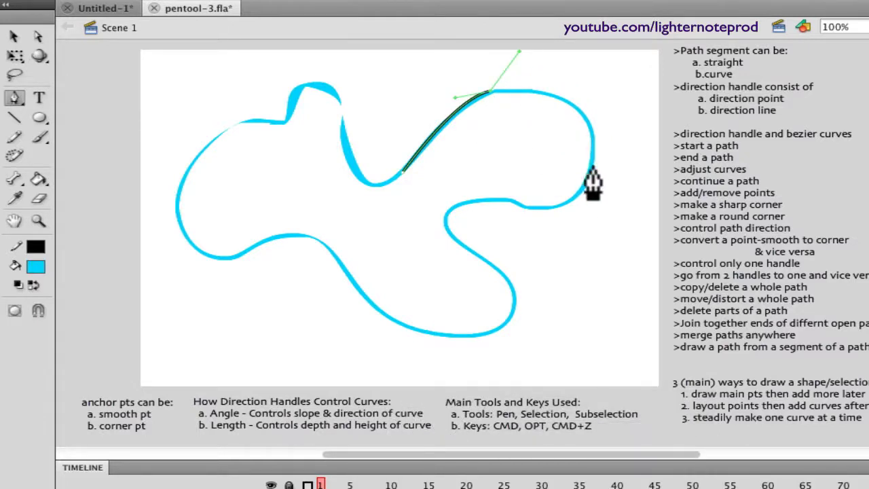
left_click_drag(593, 163, 578, 218)
key("super+z")
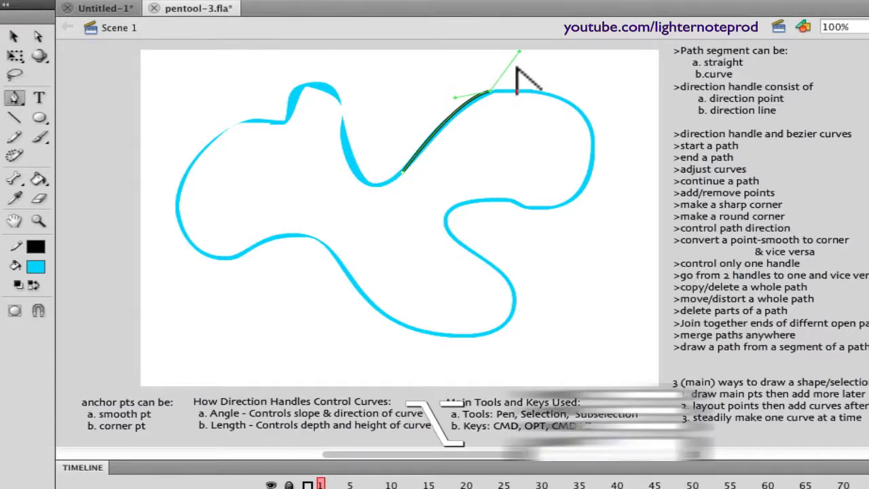
Step: Pen-drag smooth points down the right lobe and along its lower edge to the inner bend
left_click_drag(520, 54, 540, 96)
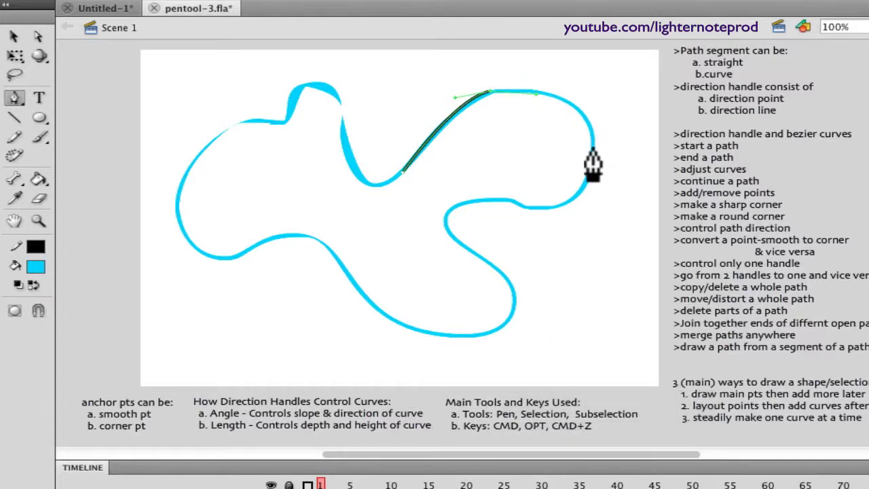
left_click_drag(592, 149, 598, 211)
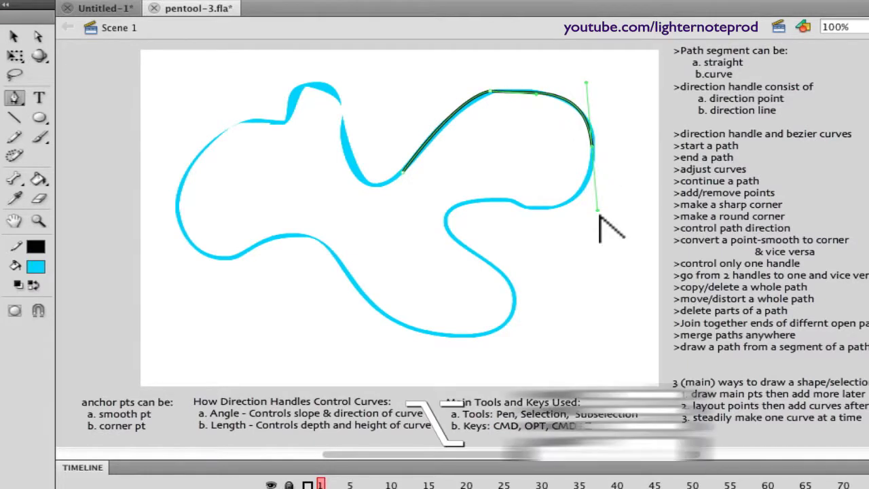
left_click_drag(599, 216, 536, 219)
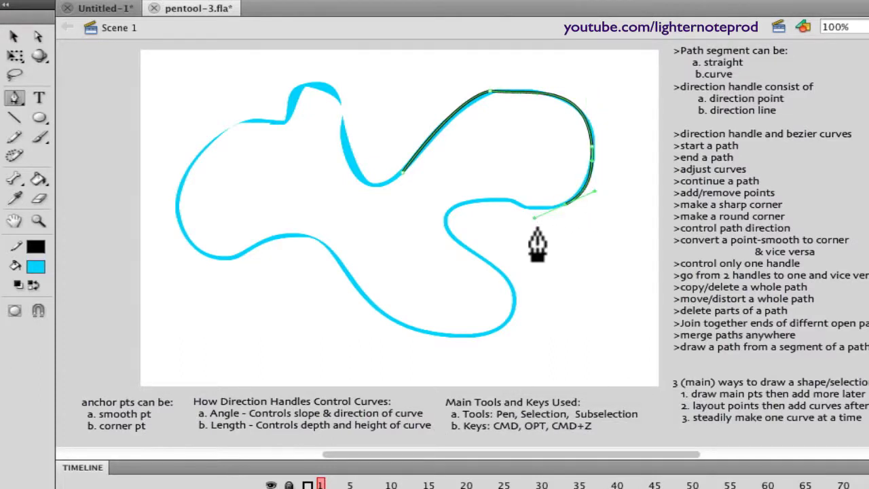
left_click(535, 218, "super")
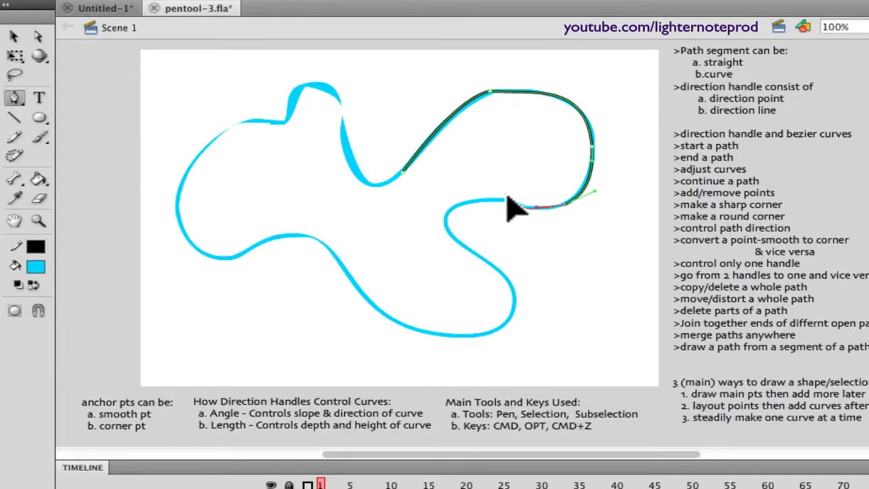
left_click(607, 205, "super")
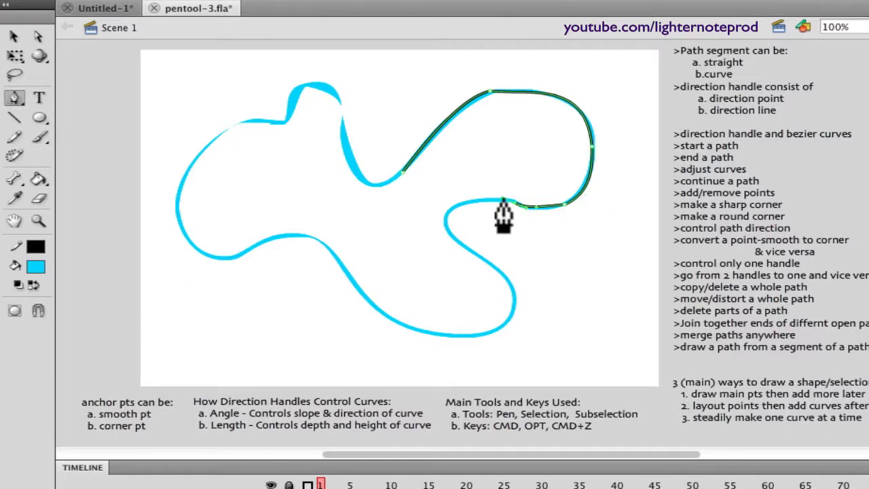
left_click_drag(446, 207, 282, 340)
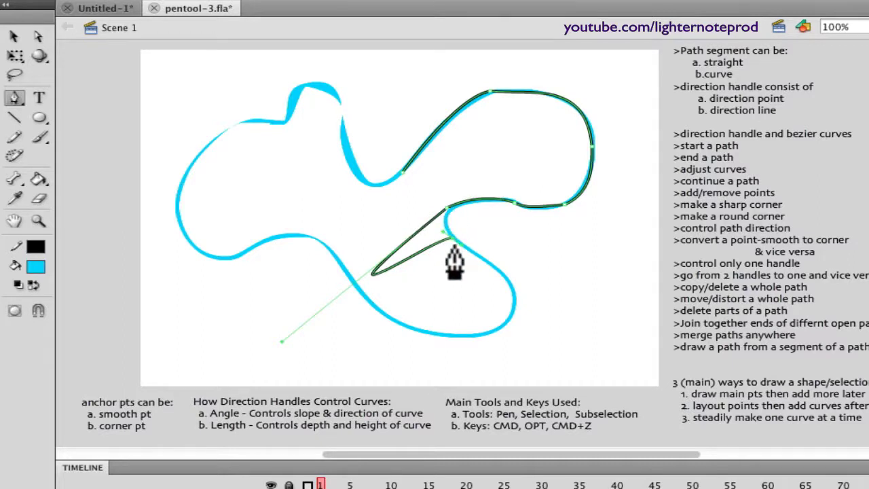
Step: Undo the bend curve and Option-drag to shorten the bend point's overlong handle
key("super+z")
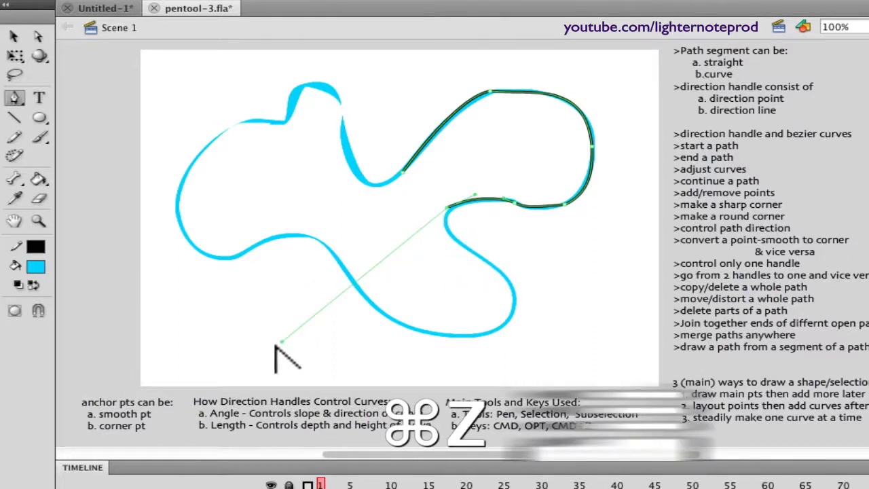
key("alt")
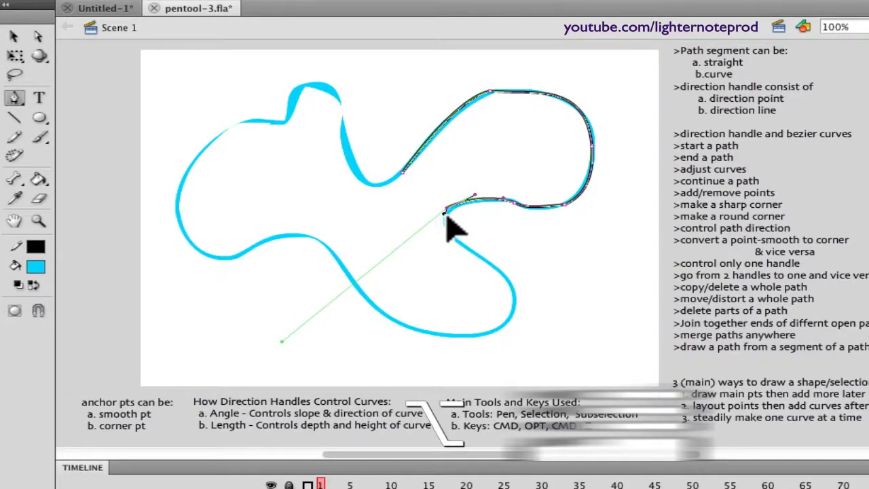
mouse_move(446, 212)
left_mouse_down()
mouse_move(460, 245)
mouse_move(448, 229)
mouse_move(442, 237)
mouse_move(186, 218)
mouse_move(303, 226)
mouse_move(445, 217)
left_mouse_up()
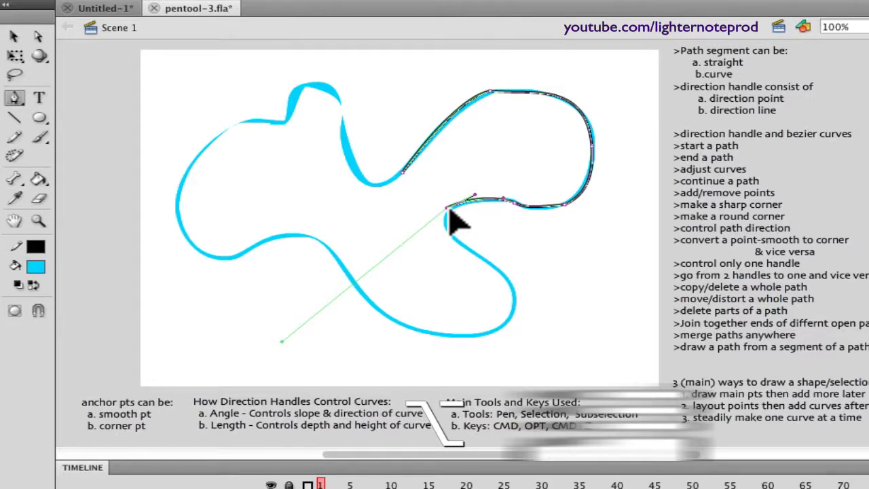
Step: Add points below the inner bend and down the lower lobe's right side to its bottom
left_click(463, 247, "super")
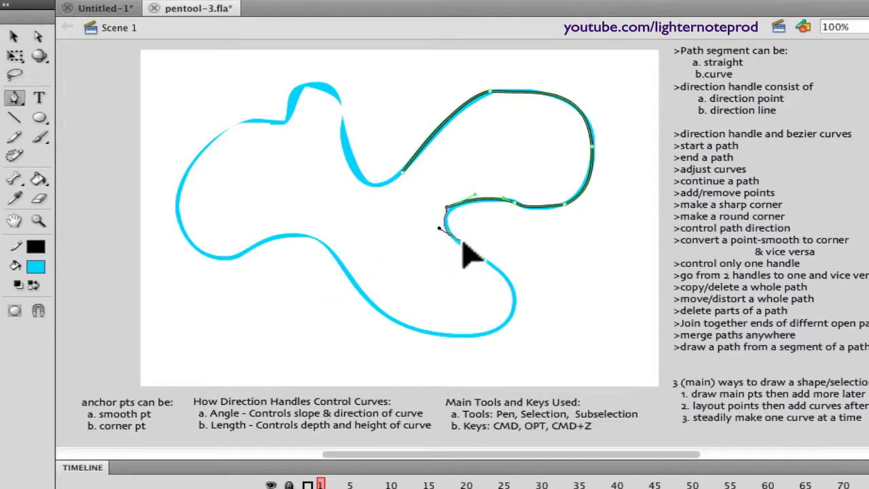
left_click(505, 279, "super")
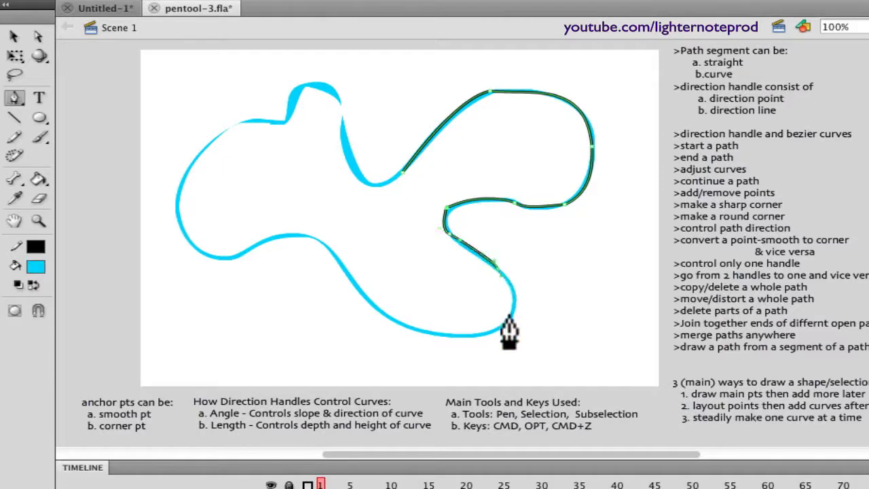
left_click_drag(503, 327, 470, 347)
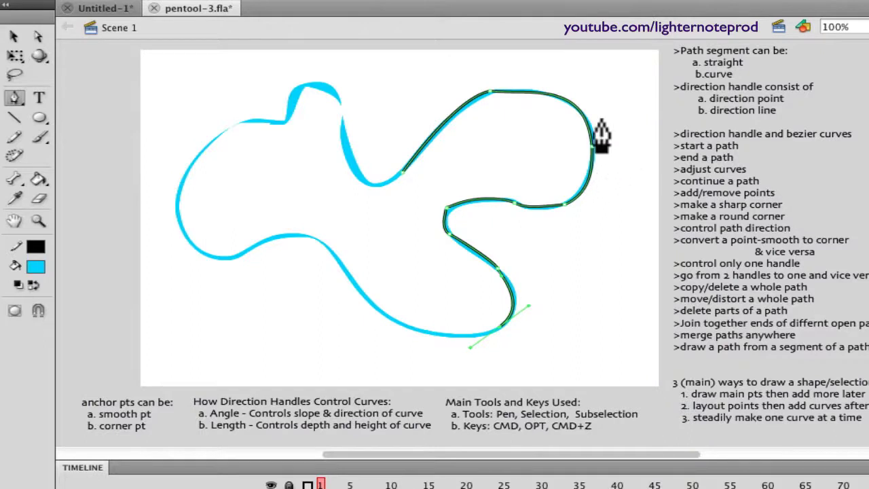
Step: Cmd-drag the right and top curves so they match the blue outline
key("super")
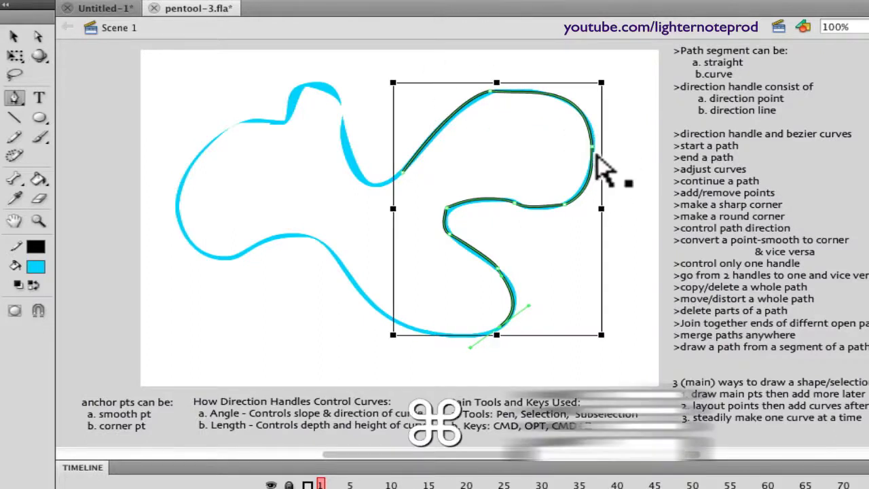
mouse_move(596, 163)
left_mouse_down()
mouse_move(548, 170)
mouse_move(625, 150)
mouse_move(511, 186)
mouse_move(598, 152)
left_mouse_up()
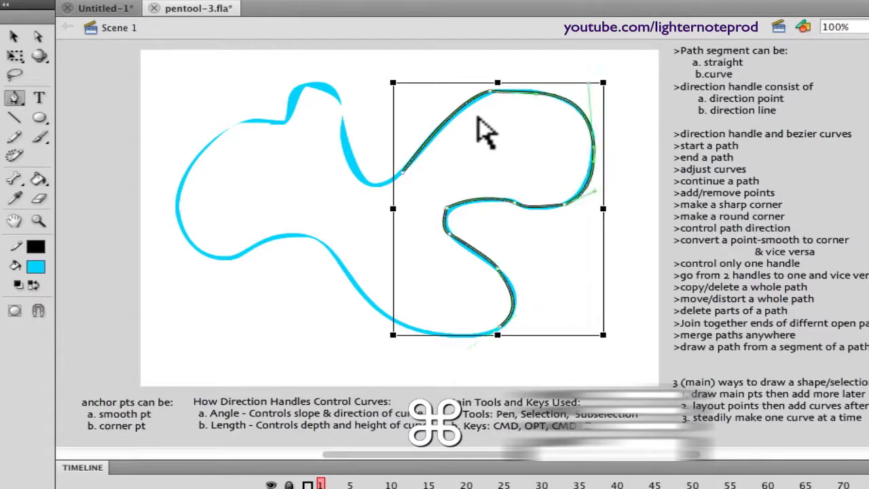
left_click_drag(497, 100, 472, 111)
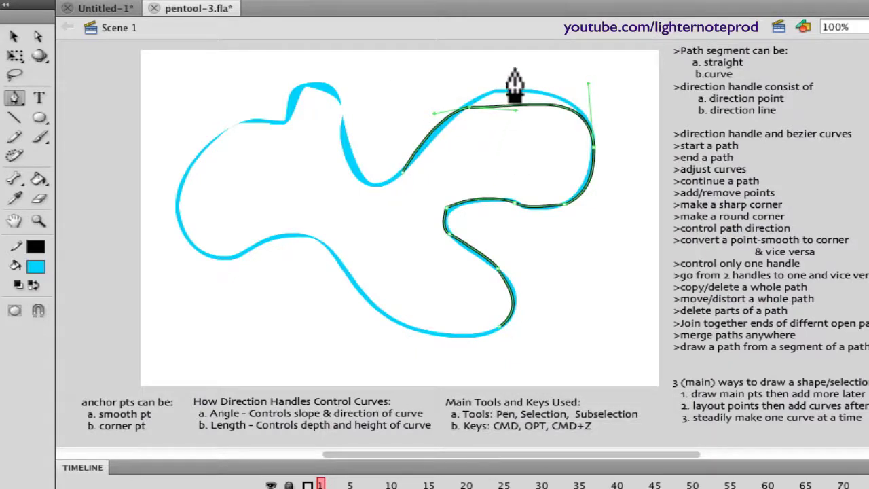
Step: Add an anchor on the top curve and drag it up onto the outline
key("p")
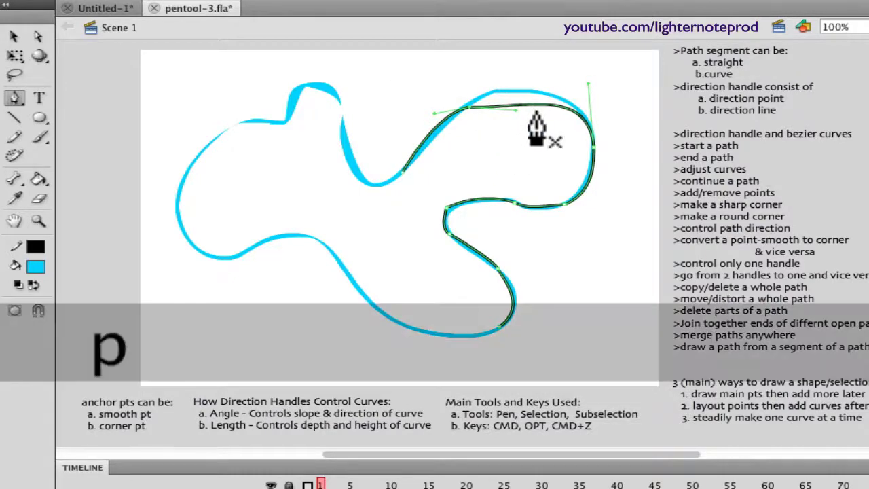
left_click(518, 107)
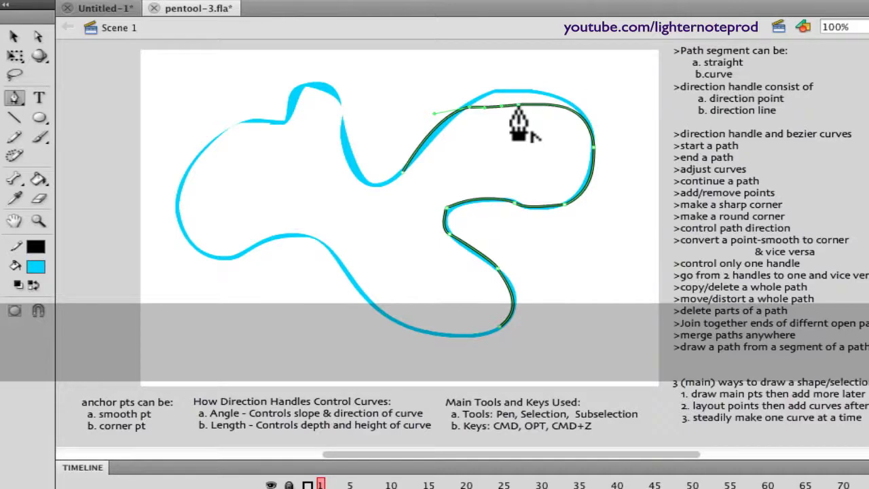
key("super")
left_click_drag(520, 106, 479, 119)
key("super")
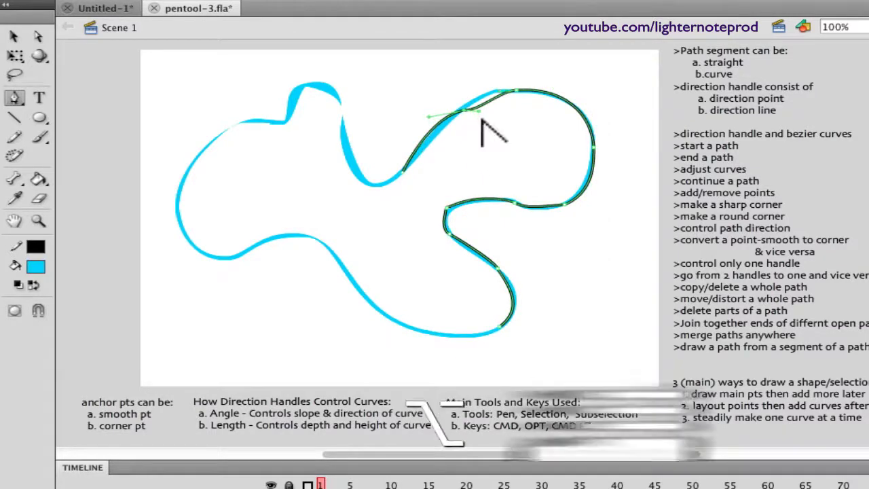
key("super")
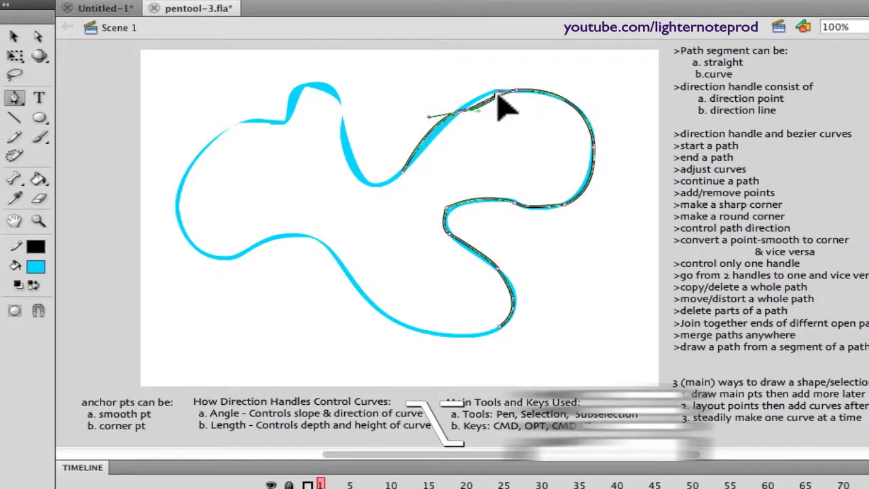